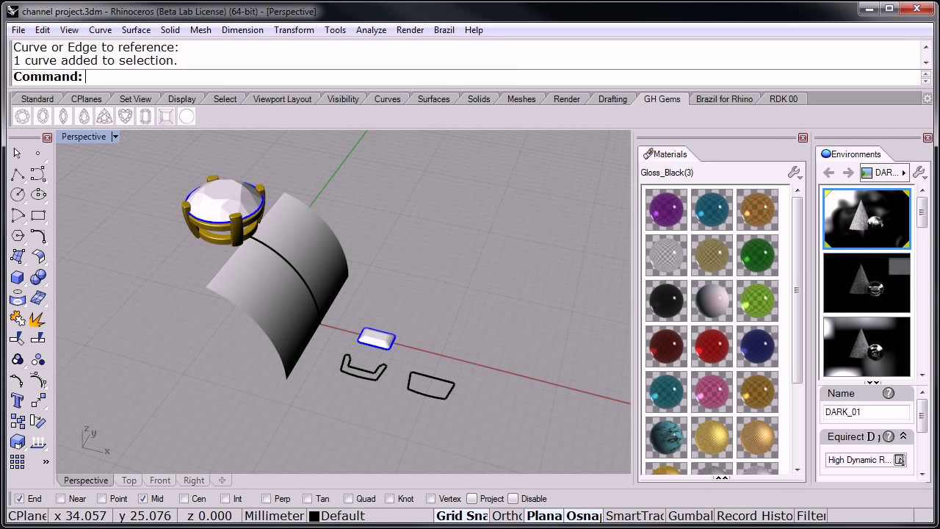
- Drag the GJD_Channel_Stone_Cross_Section Grasshopper window in beside the Rhino viewport
{"action": "left_click_drag", "start_coordinate": [939, 27], "coordinate": [725, 28]}
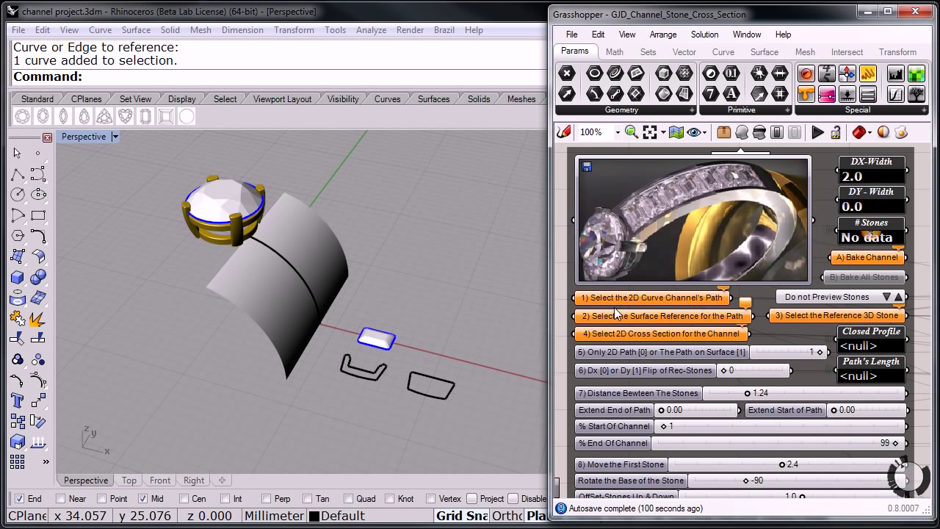
- Assign the curve on the surface as the channel path and the curved shank as its surface
{"action": "left_click", "coordinate": [679, 298]}
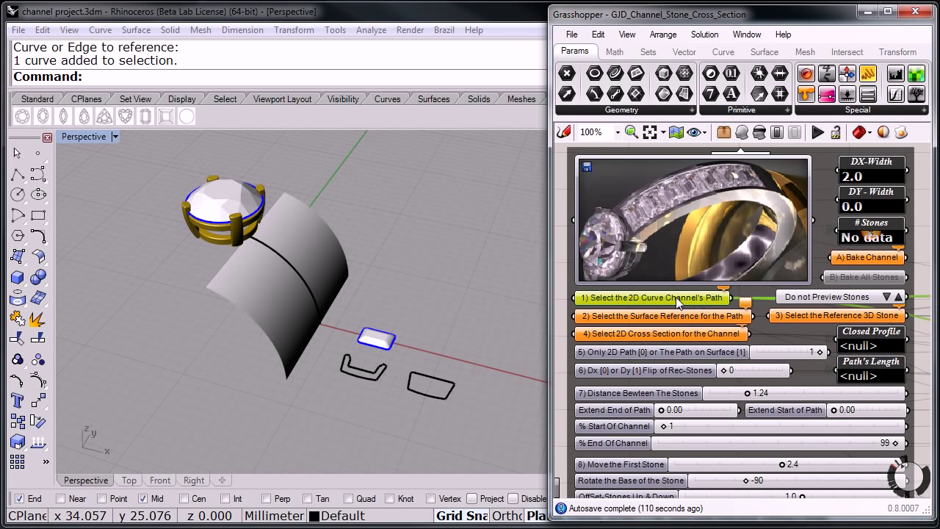
{"action": "right_click", "coordinate": [675, 297]}
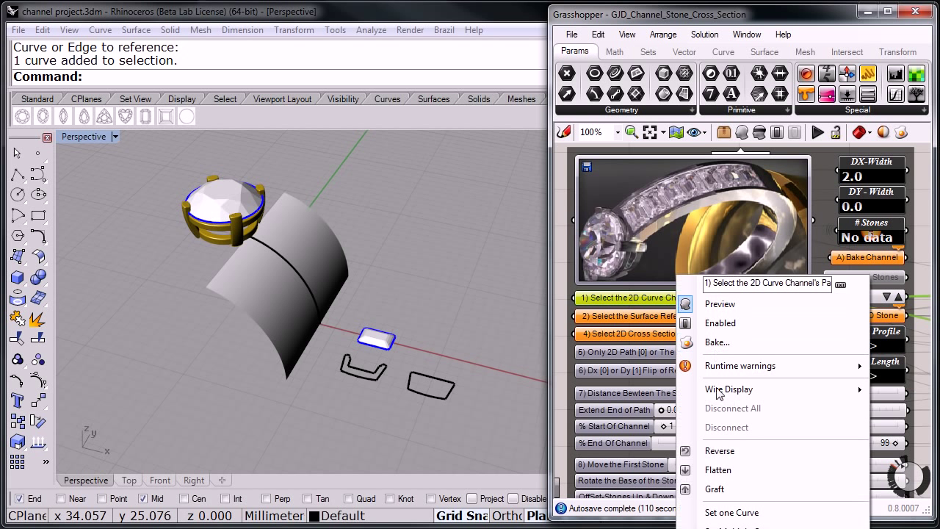
{"action": "left_click", "coordinate": [732, 513]}
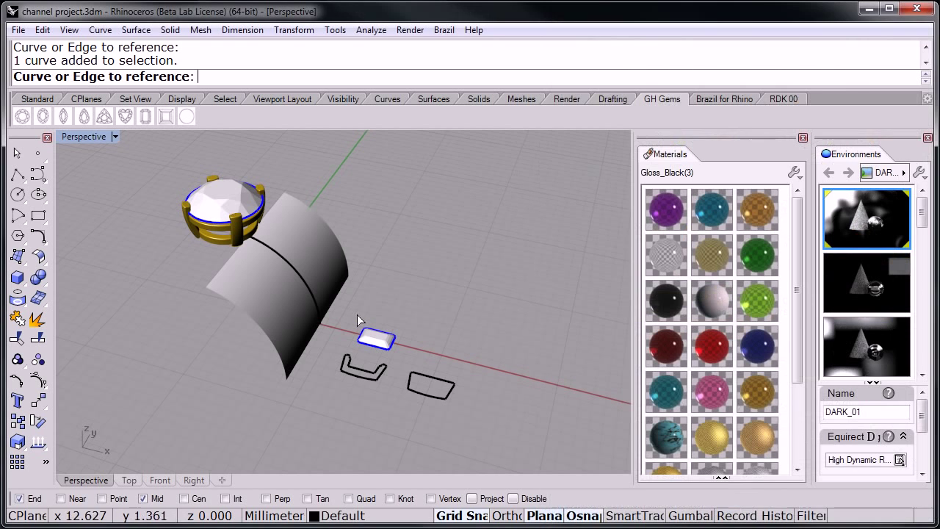
{"action": "left_click", "coordinate": [310, 291]}
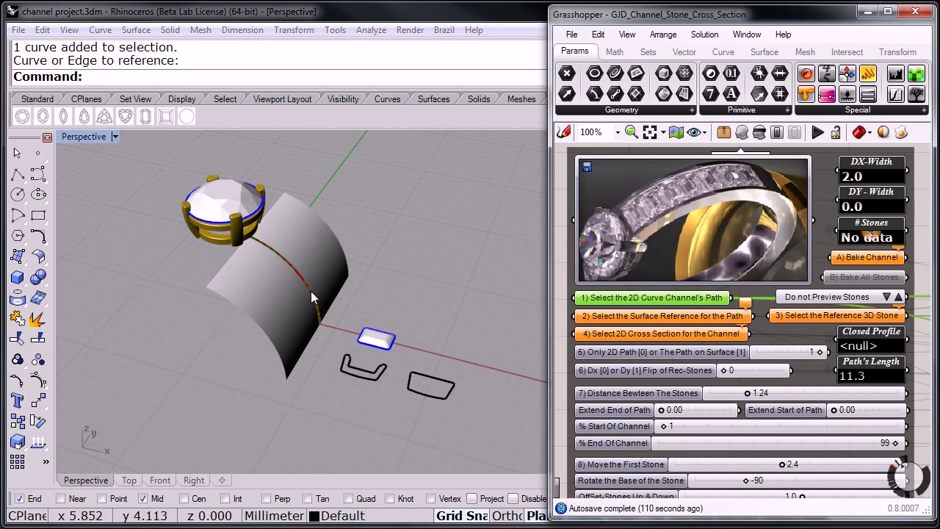
{"action": "left_click", "coordinate": [681, 317]}
{"action": "right_click", "coordinate": [681, 317]}
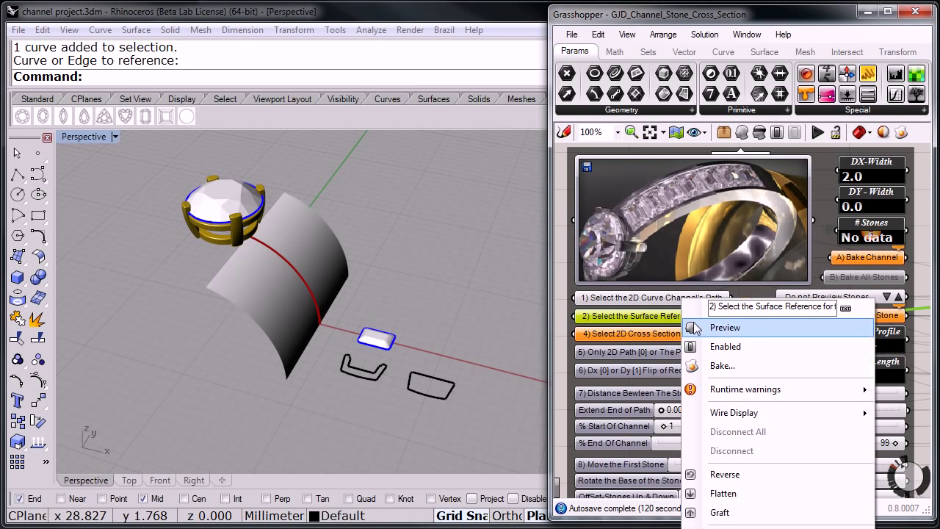
{"action": "left_click", "coordinate": [734, 528]}
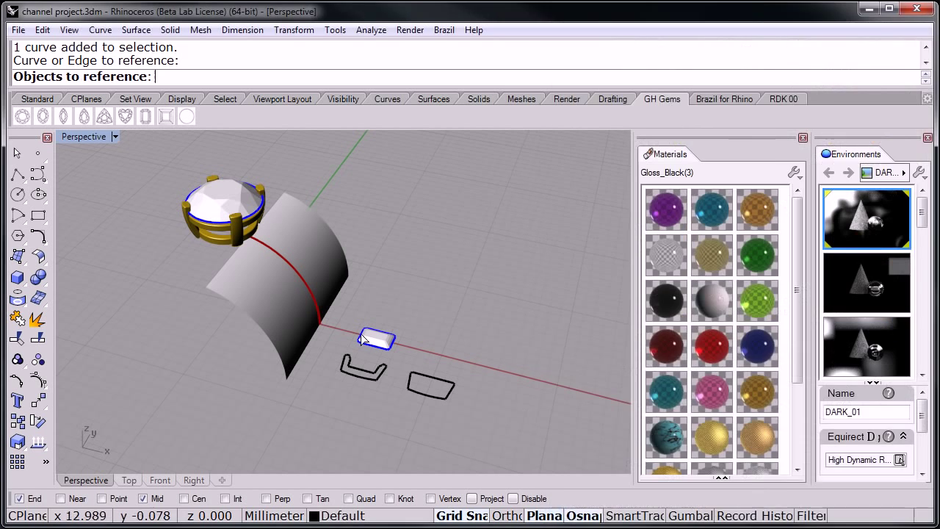
{"action": "left_click", "coordinate": [279, 285]}
{"action": "key", "text": "Return"}
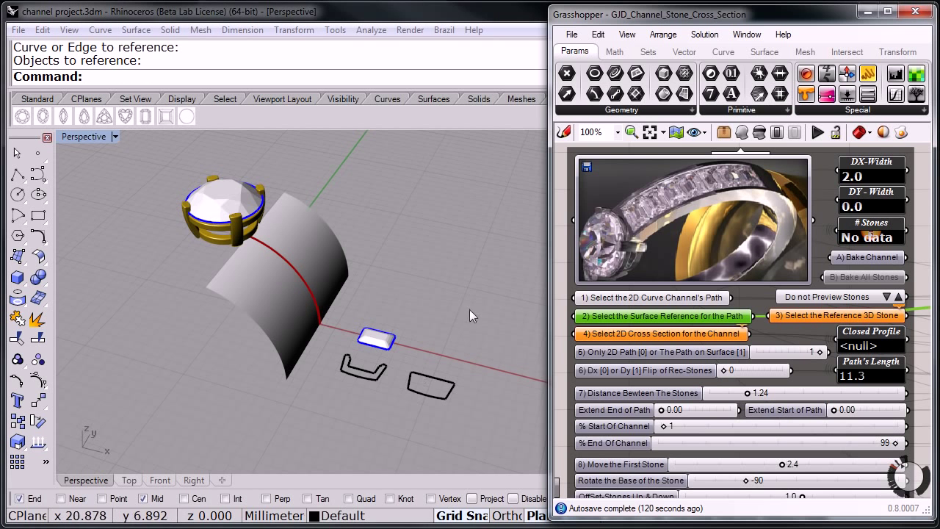
- Assign the rectangular stone as reference stone and the left profile curve as cross-section
{"action": "left_click", "coordinate": [807, 318]}
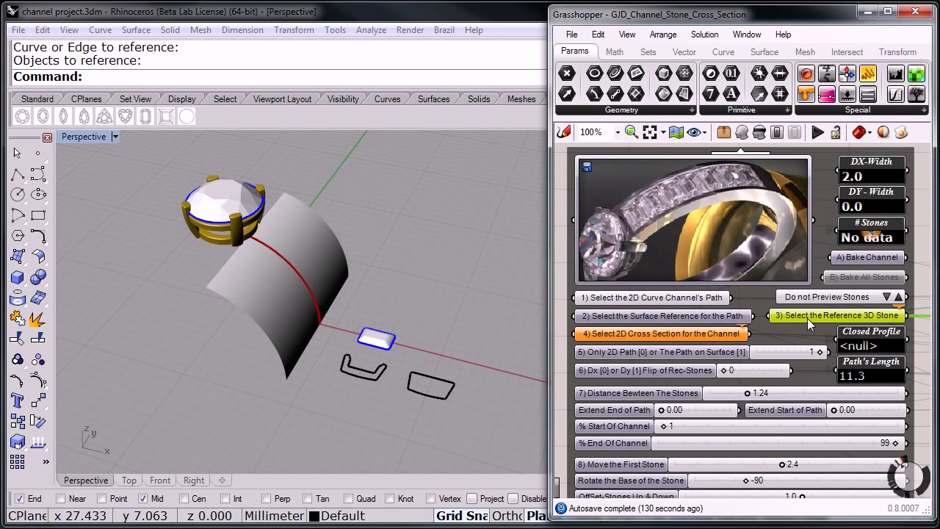
{"action": "right_click", "coordinate": [808, 317]}
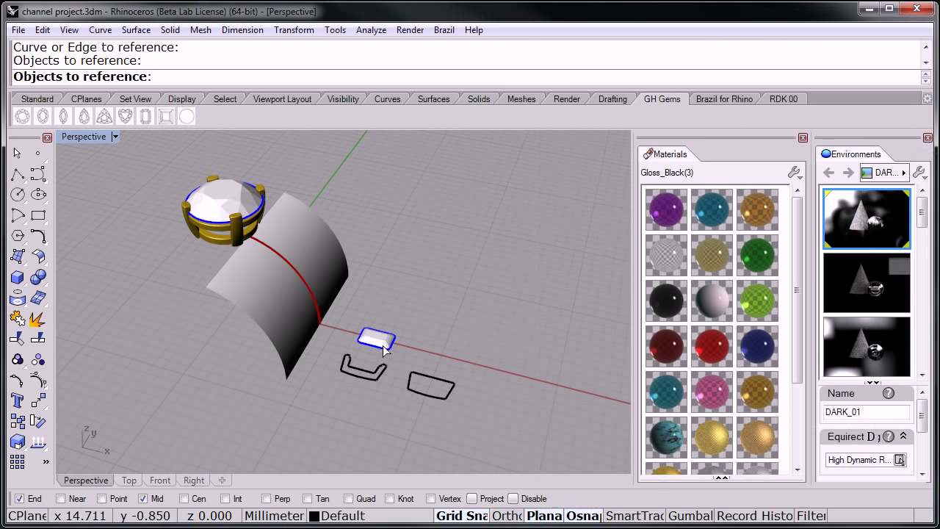
{"action": "left_click", "coordinate": [387, 350]}
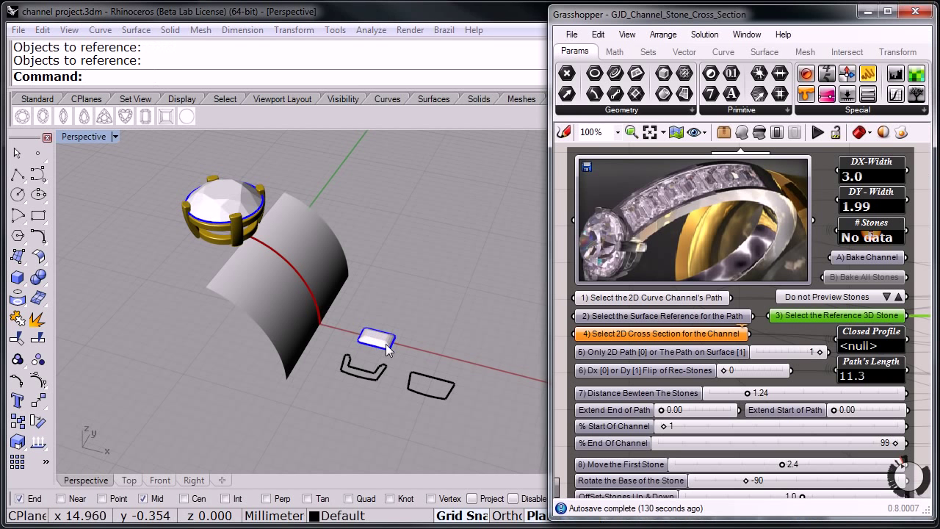
{"action": "left_click", "coordinate": [642, 335]}
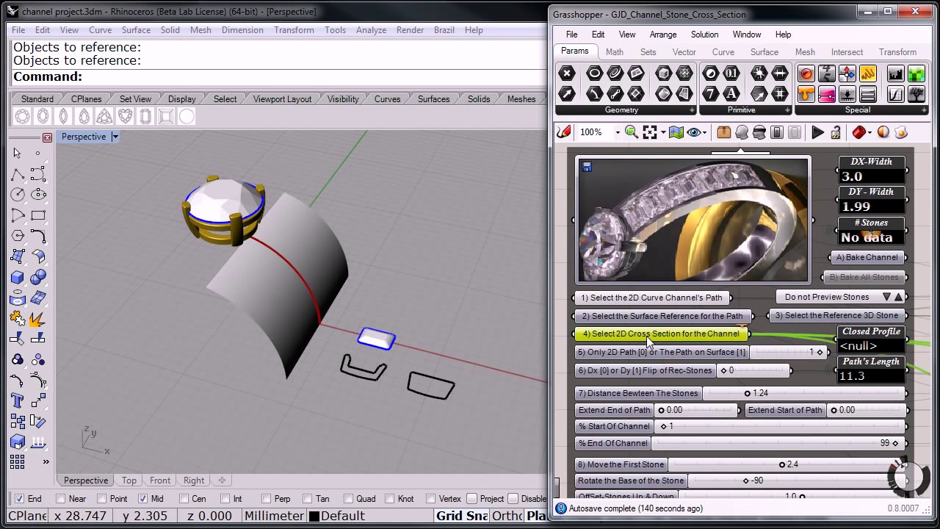
{"action": "right_click", "coordinate": [647, 335]}
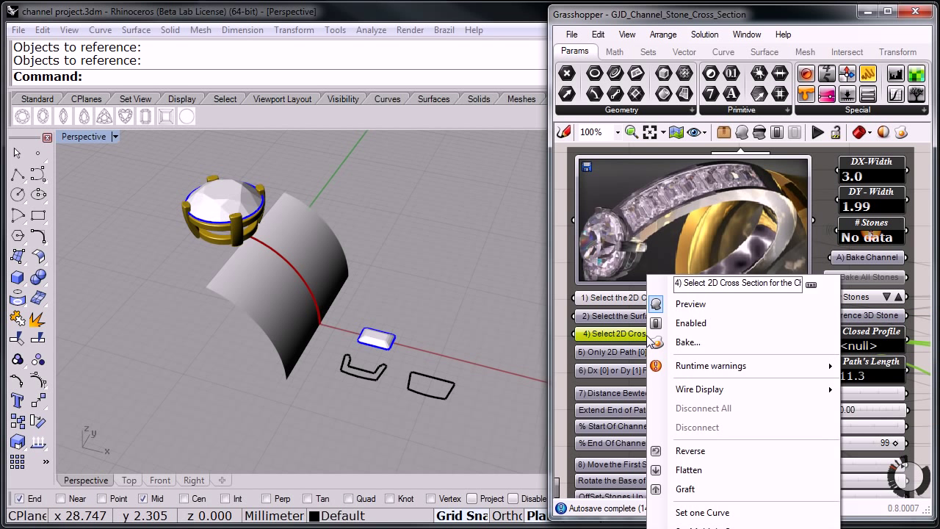
{"action": "left_click", "coordinate": [708, 516]}
{"action": "left_click", "coordinate": [373, 378]}
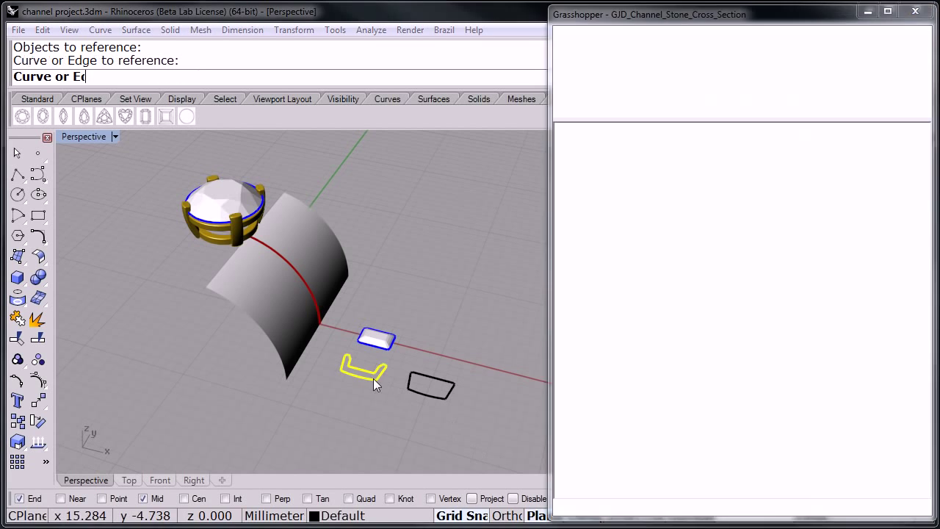
- Switch the stone preview from View Box Tracking to View Full Tracking and set stone spacing to 0.30
{"action": "right_click_drag", "start_coordinate": [352, 379], "coordinate": [294, 357]}
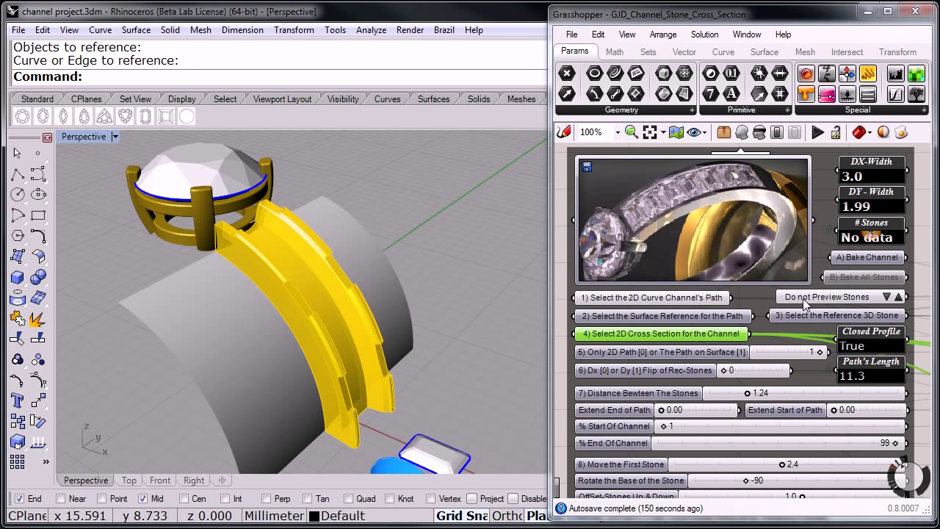
{"action": "left_click", "coordinate": [897, 297]}
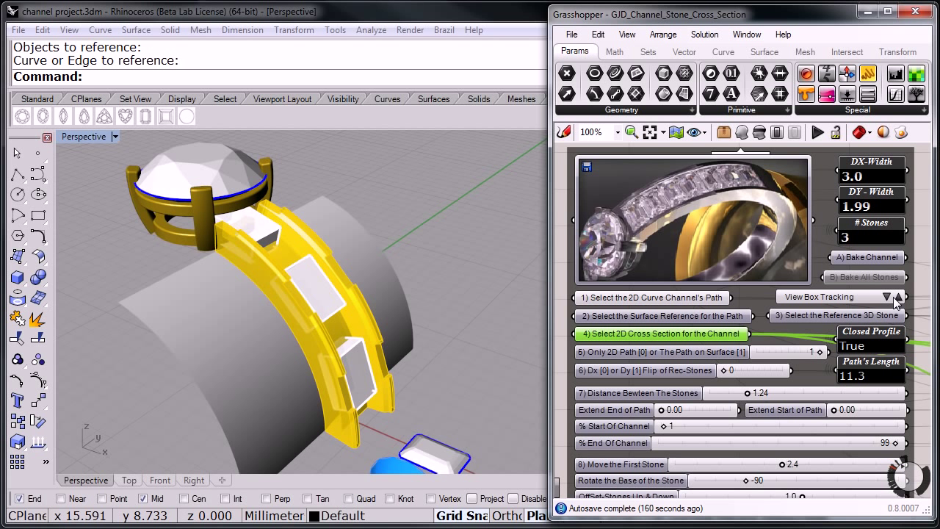
{"action": "left_click", "coordinate": [897, 296]}
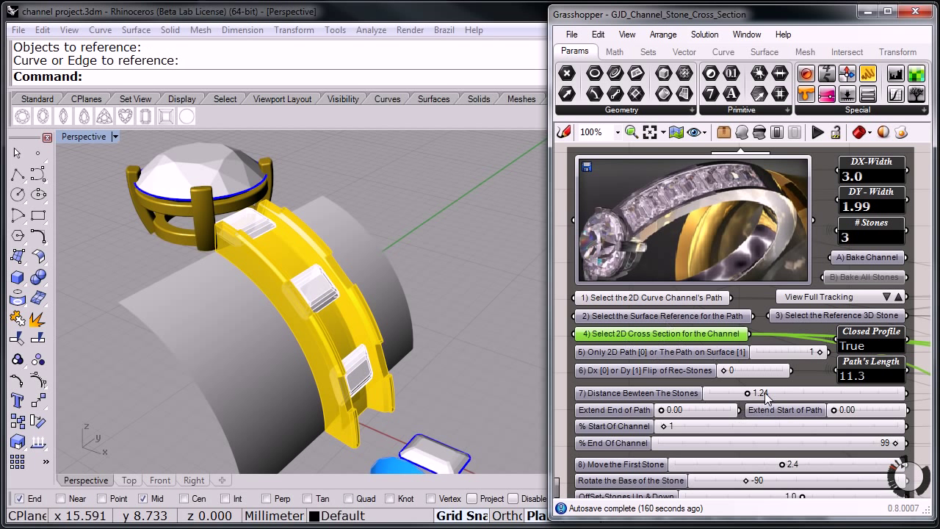
{"action": "left_click_drag", "start_coordinate": [749, 396], "coordinate": [707, 398]}
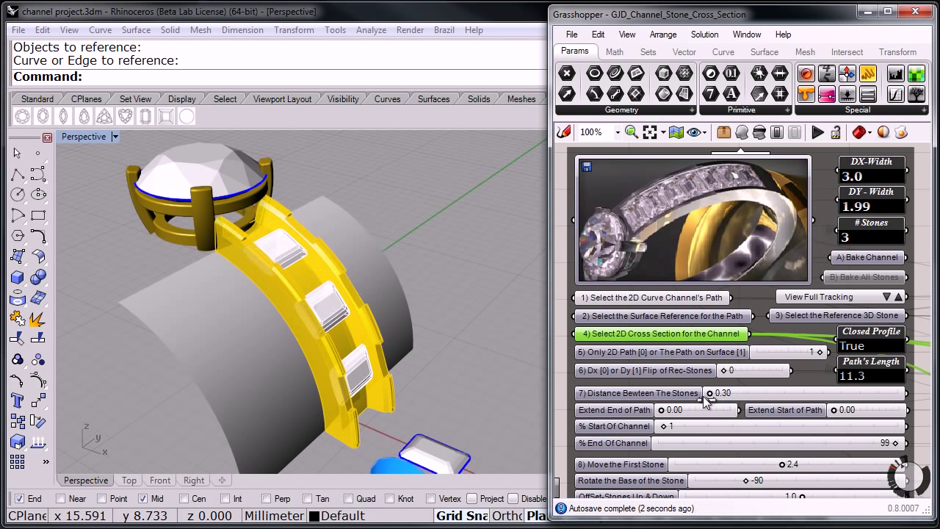
- Set the stone-spacing slider's Min to -5.00 and Max to 5.00 in its Edit dialog
{"action": "right_click", "coordinate": [746, 399]}
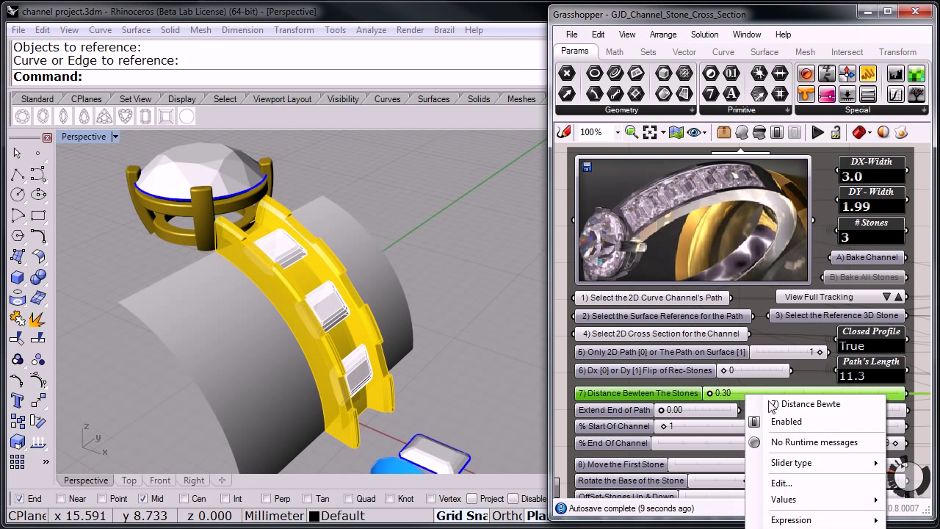
{"action": "left_click", "coordinate": [791, 486]}
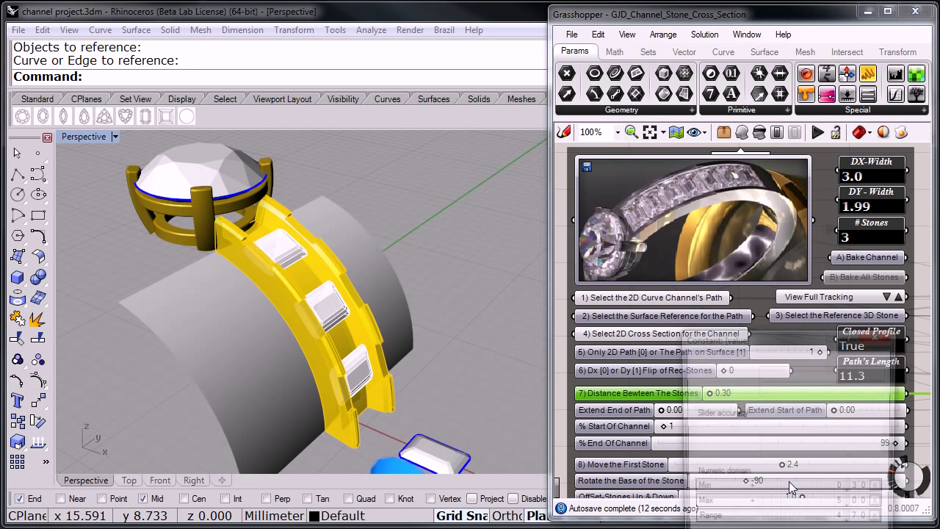
{"action": "left_click_drag", "start_coordinate": [736, 276], "coordinate": [503, 169]}
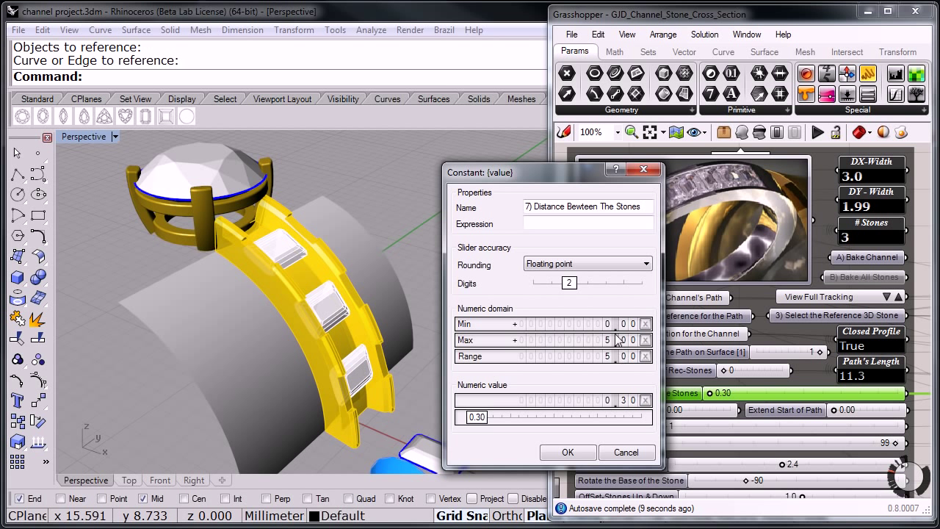
{"action": "scroll", "coordinate": [612, 331], "scroll_direction": "down", "scroll_amount": 1}
{"action": "scroll", "coordinate": [606, 326], "scroll_direction": "down", "scroll_amount": 3}
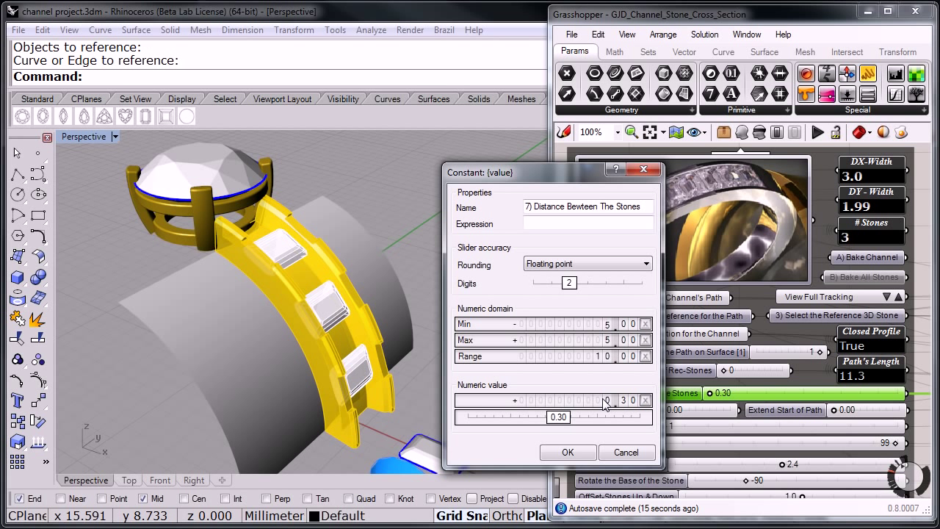
{"action": "left_click", "coordinate": [568, 452]}
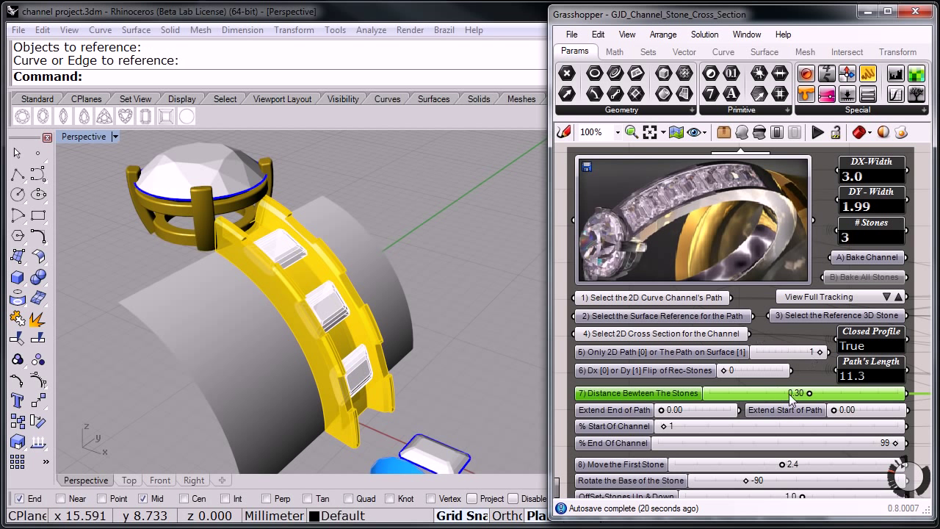
- Lower stone spacing to -0.95 so five stones fit, then orbit to inspect them
{"action": "left_click_drag", "start_coordinate": [811, 397], "coordinate": [791, 400]}
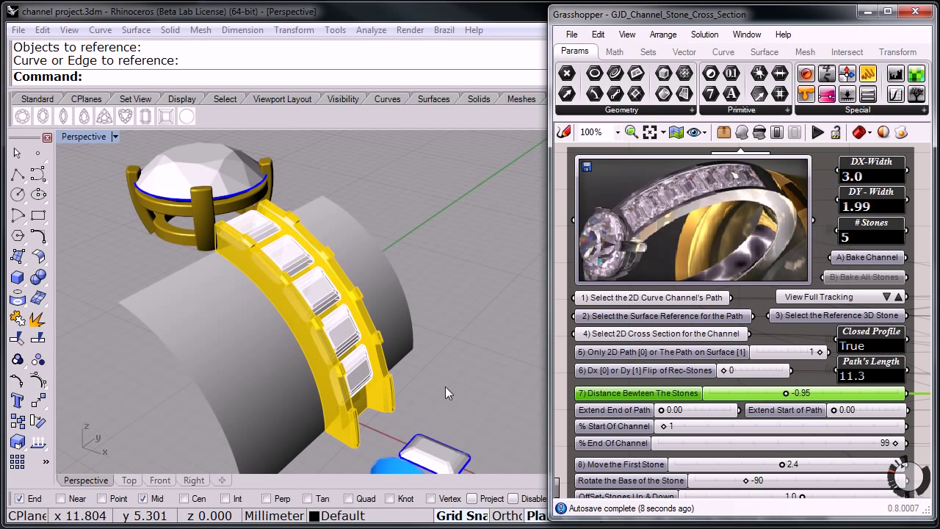
{"action": "mouse_move", "coordinate": [432, 391]}
{"action": "right_mouse_down"}
{"action": "mouse_move", "coordinate": [470, 361]}
{"action": "mouse_move", "coordinate": [418, 385]}
{"action": "right_mouse_up"}
{"action": "scroll", "coordinate": [396, 350], "scroll_direction": "up", "scroll_amount": 6}
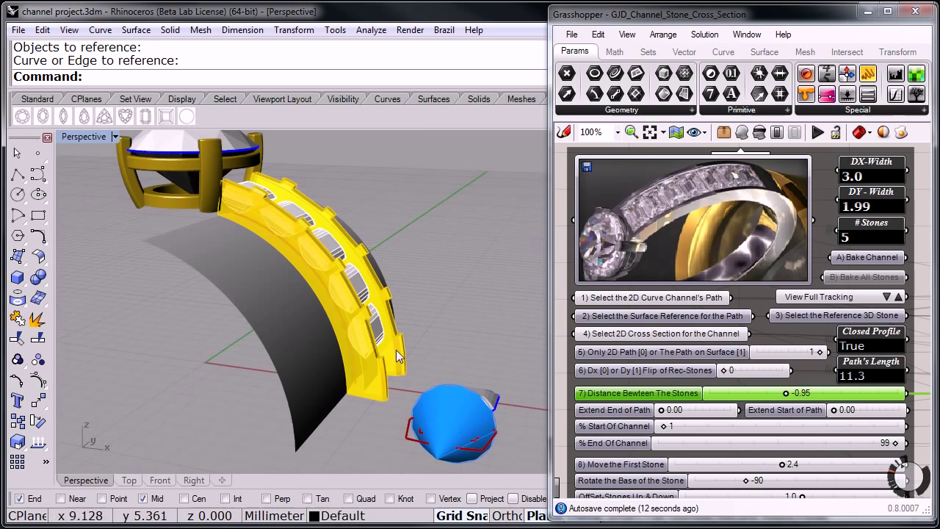
{"action": "right_click_drag", "start_coordinate": [471, 330], "coordinate": [429, 309]}
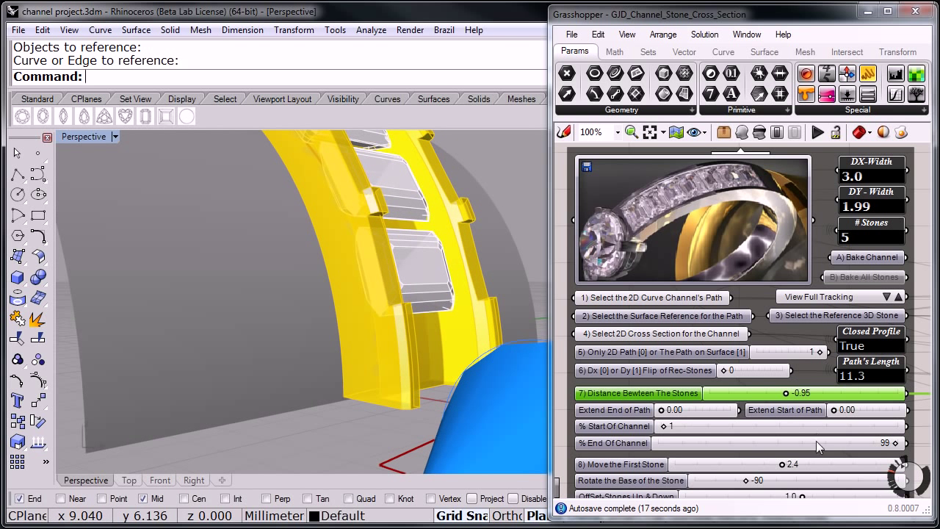
{"action": "scroll", "coordinate": [817, 400], "scroll_direction": "down", "scroll_amount": 2}
{"action": "scroll", "coordinate": [817, 393], "scroll_direction": "down", "scroll_amount": 4}
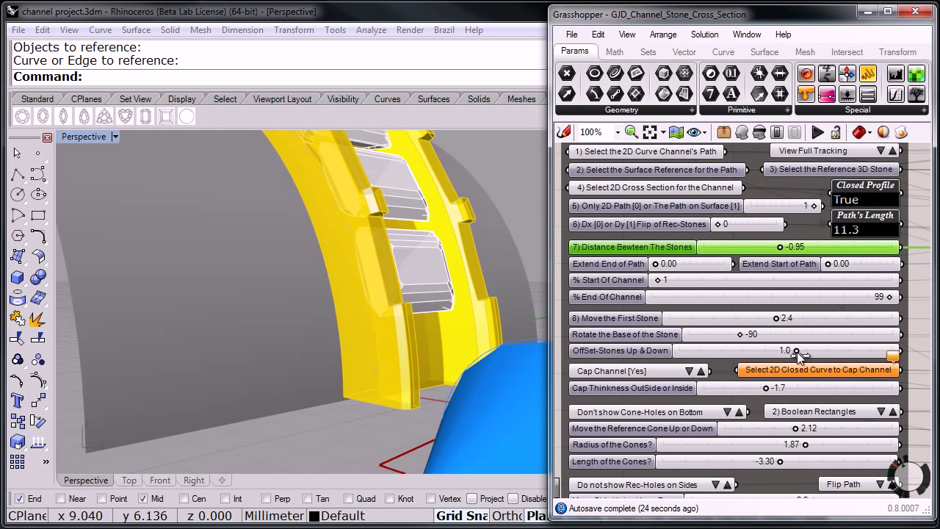
{"action": "left_click_drag", "start_coordinate": [801, 352], "coordinate": [805, 353]}
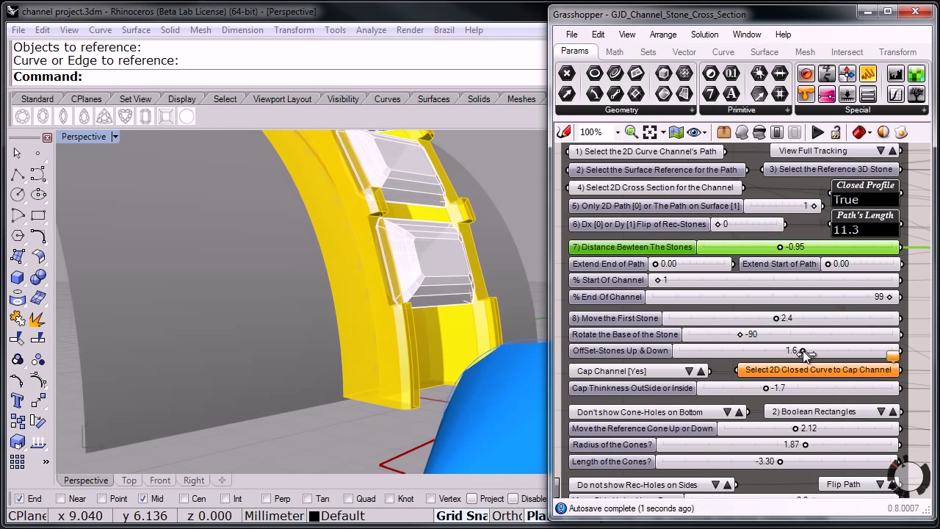
{"action": "right_click_drag", "start_coordinate": [367, 390], "coordinate": [195, 217]}
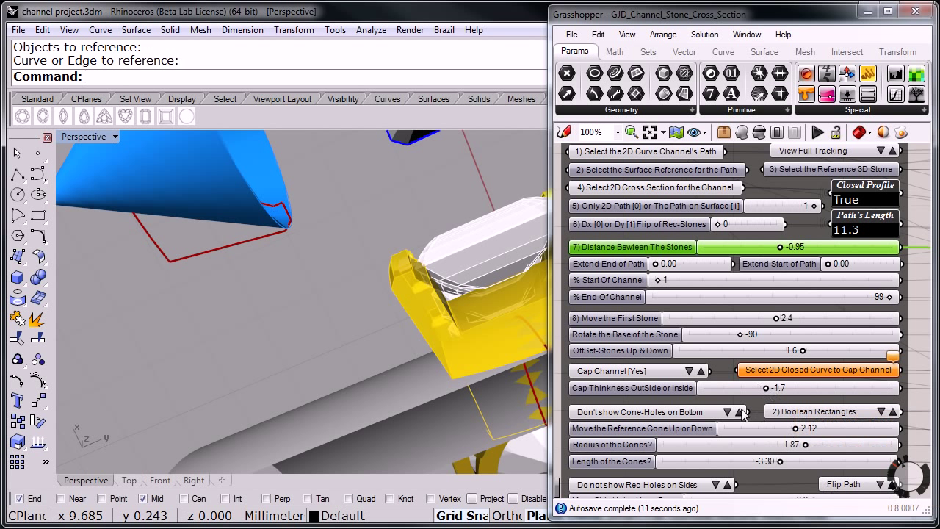
{"action": "left_click_drag", "start_coordinate": [802, 350], "coordinate": [805, 352]}
{"action": "right_click_drag", "start_coordinate": [367, 311], "coordinate": [367, 340]}
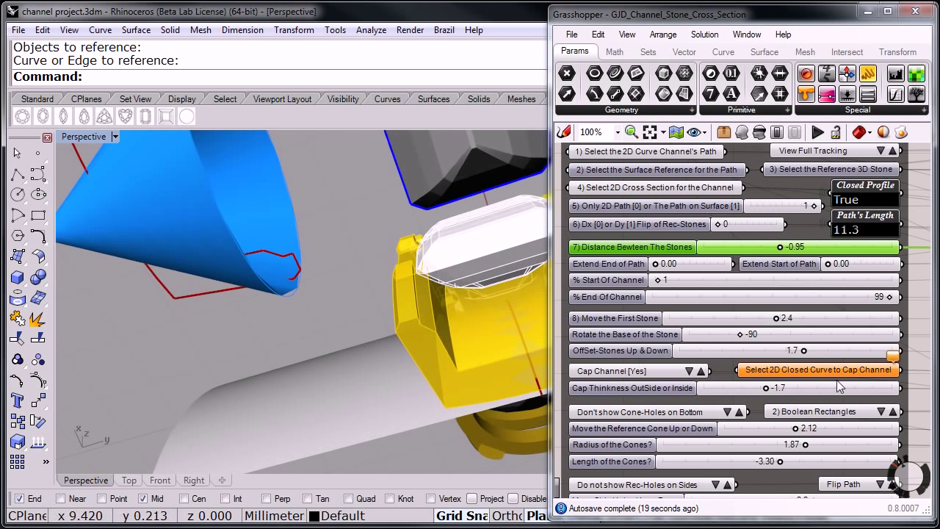
{"action": "left_click_drag", "start_coordinate": [768, 389], "coordinate": [764, 388]}
{"action": "left_click_drag", "start_coordinate": [806, 353], "coordinate": [808, 353]}
{"action": "right_click_drag", "start_coordinate": [336, 236], "coordinate": [523, 406]}
{"action": "scroll", "coordinate": [523, 406], "scroll_direction": "down", "scroll_amount": 3}
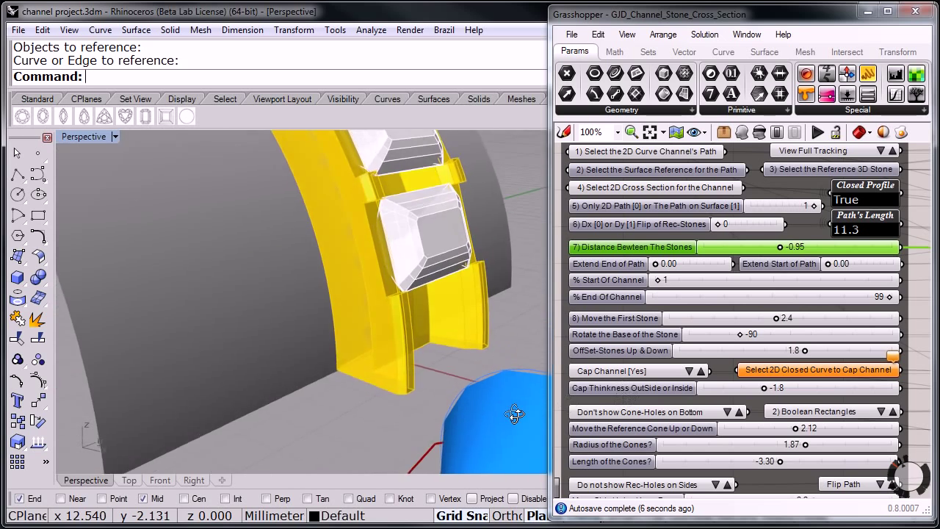
{"action": "scroll", "coordinate": [375, 358], "scroll_direction": "down", "scroll_amount": 5}
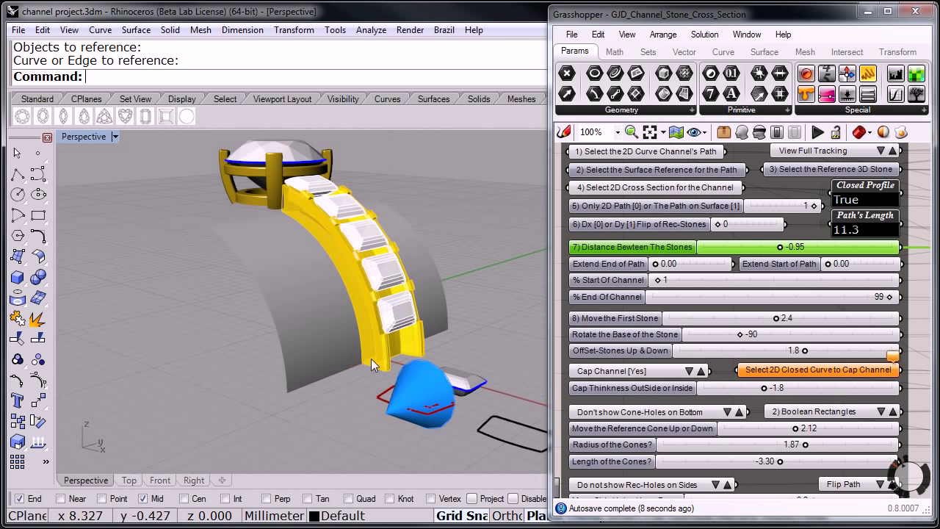
{"action": "right_click_drag", "start_coordinate": [384, 288], "coordinate": [331, 372]}
{"action": "scroll", "coordinate": [275, 327], "scroll_direction": "up", "scroll_amount": 2}
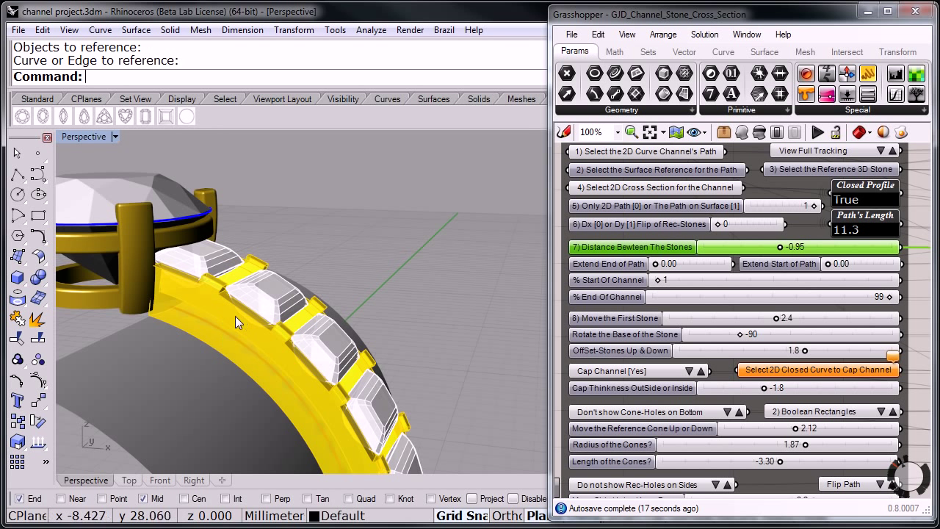
{"action": "right_click_drag", "start_coordinate": [460, 351], "coordinate": [456, 298]}
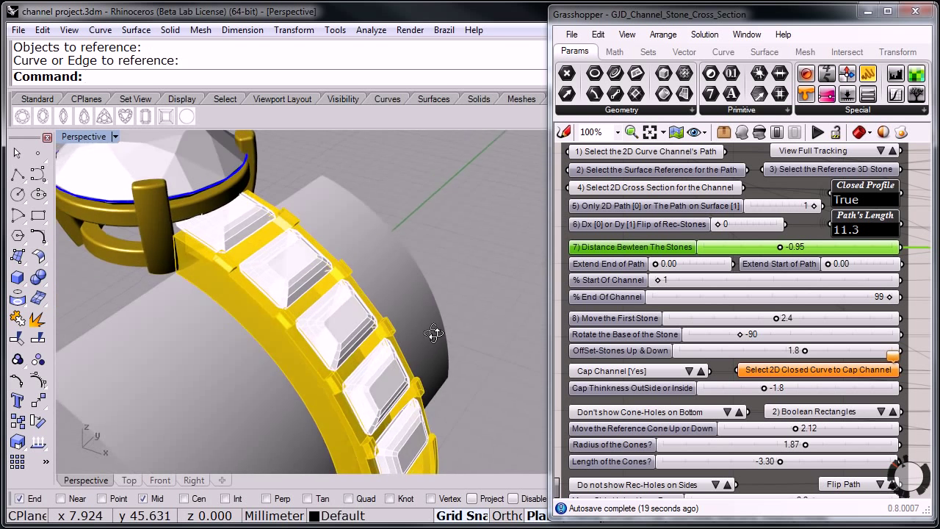
- Set the '8) Move the First Stone' slider to 0.7 and orbit around the band
{"action": "right_click_drag", "start_coordinate": [459, 405], "coordinate": [470, 309], "text": "shift"}
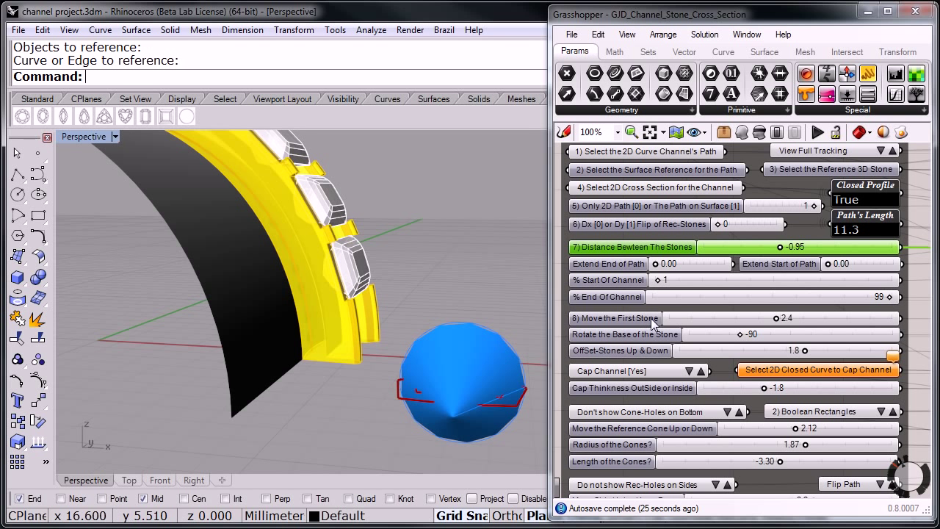
{"action": "left_click_drag", "start_coordinate": [776, 318], "coordinate": [716, 328]}
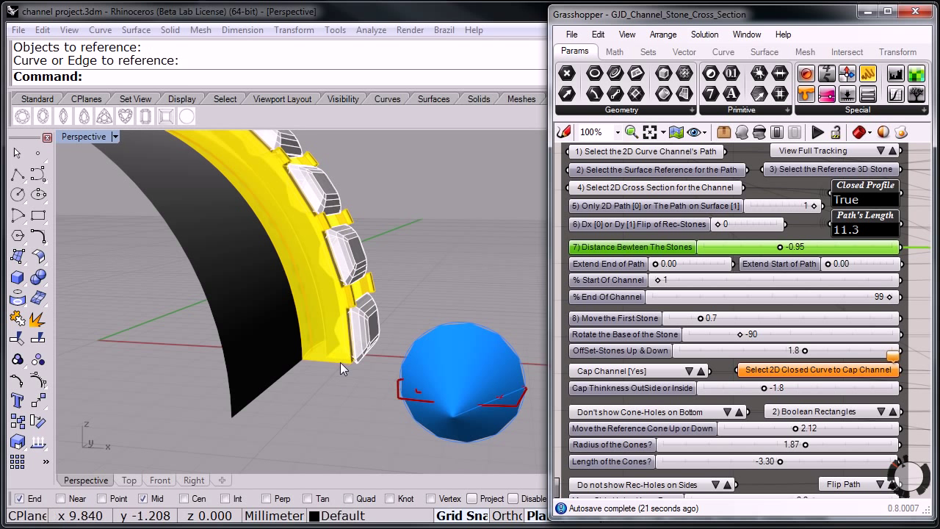
{"action": "right_click_drag", "start_coordinate": [340, 362], "coordinate": [352, 412]}
{"action": "right_click_drag", "start_coordinate": [297, 217], "coordinate": [418, 272]}
{"action": "right_click_drag", "start_coordinate": [435, 328], "coordinate": [517, 338]}
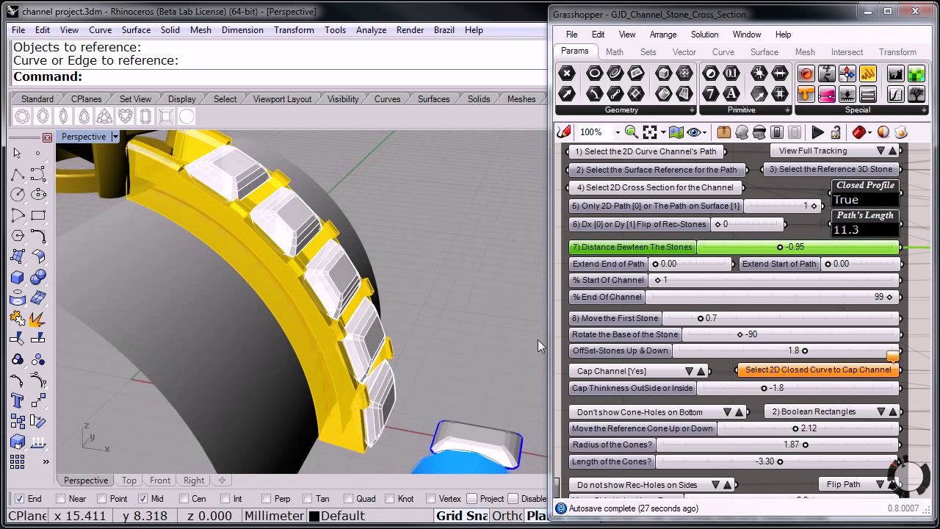
- Drag the '7) Distance Between The Stones' slider from -0.95 to -1.38 and orbit to check
{"action": "left_click", "coordinate": [780, 247]}
{"action": "left_click_drag", "start_coordinate": [780, 250], "coordinate": [777, 252]}
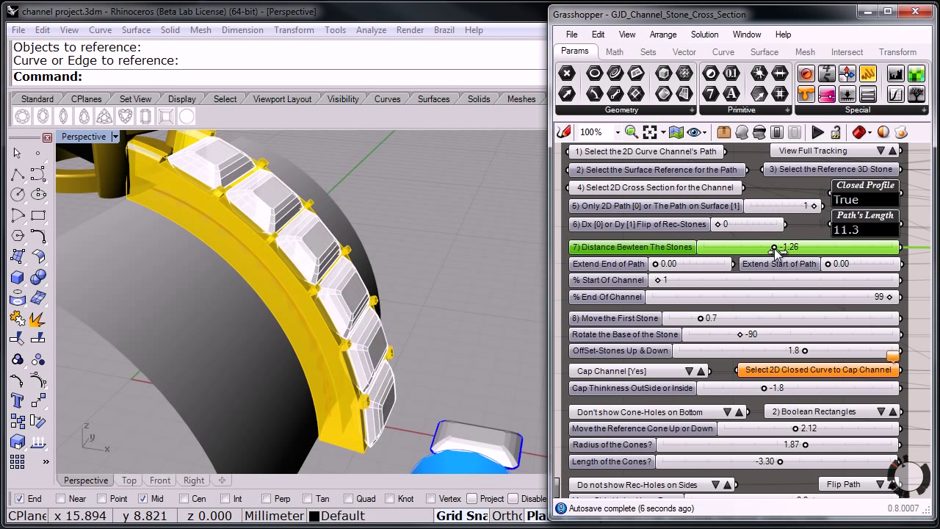
{"action": "right_click_drag", "start_coordinate": [442, 345], "coordinate": [441, 299]}
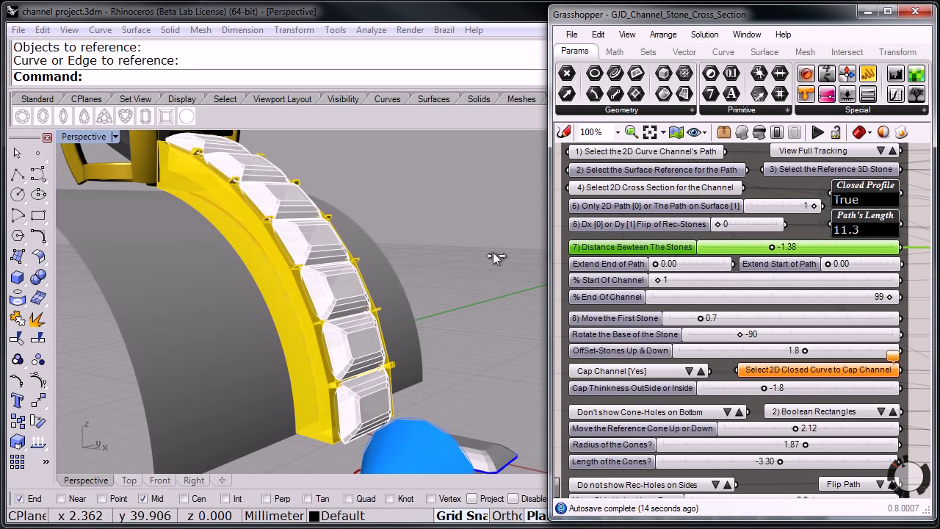
{"action": "right_click_drag", "start_coordinate": [439, 228], "coordinate": [393, 225]}
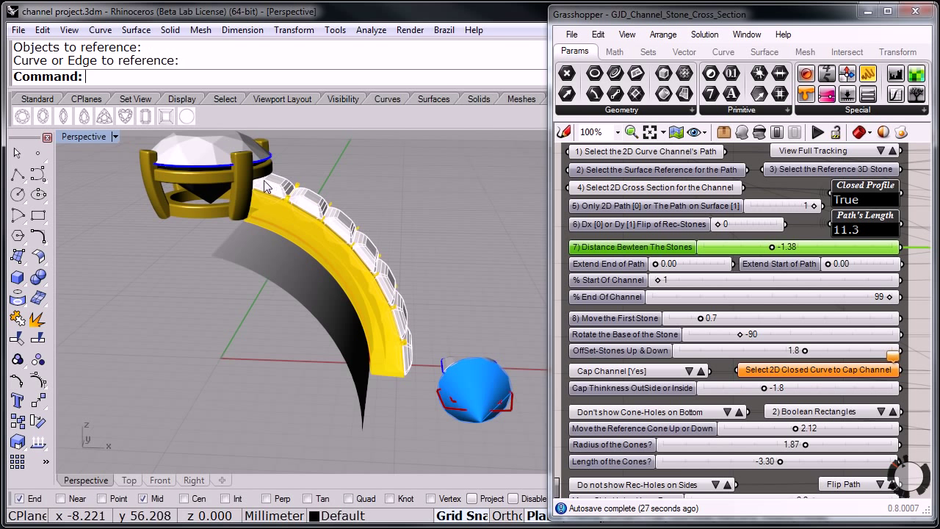
- Set the '% Start Of Channel' slider to 0
{"action": "right_click_drag", "start_coordinate": [460, 221], "coordinate": [418, 225]}
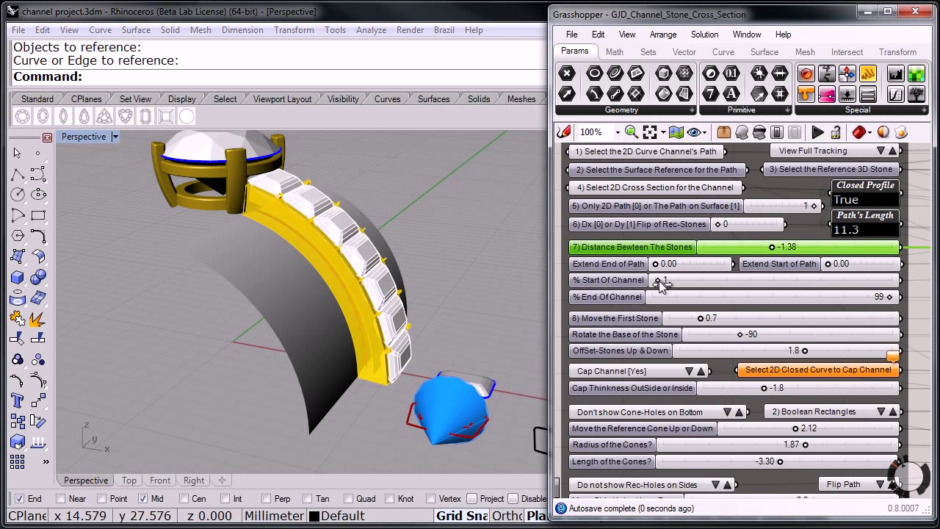
{"action": "mouse_move", "coordinate": [661, 284]}
{"action": "left_mouse_down"}
{"action": "mouse_move", "coordinate": [678, 284]}
{"action": "mouse_move", "coordinate": [659, 287]}
{"action": "left_mouse_up"}
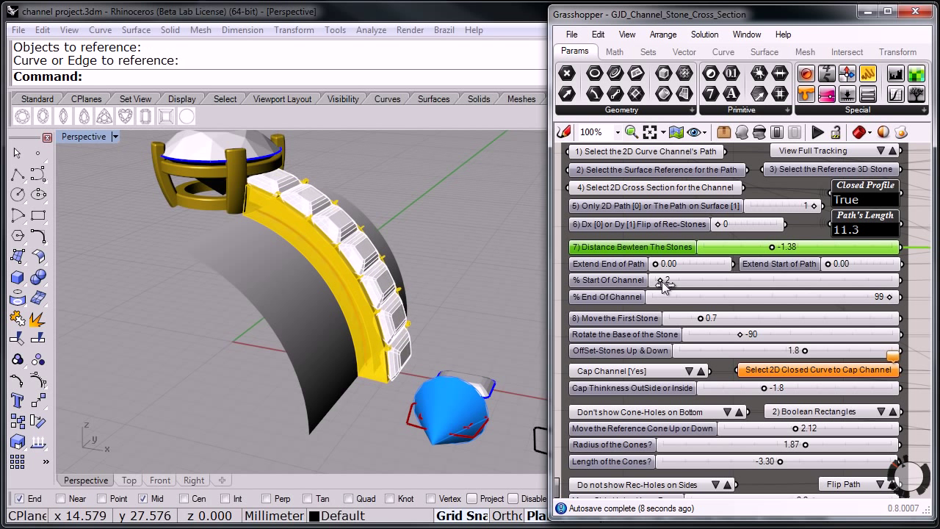
{"action": "left_click_drag", "start_coordinate": [658, 285], "coordinate": [655, 286]}
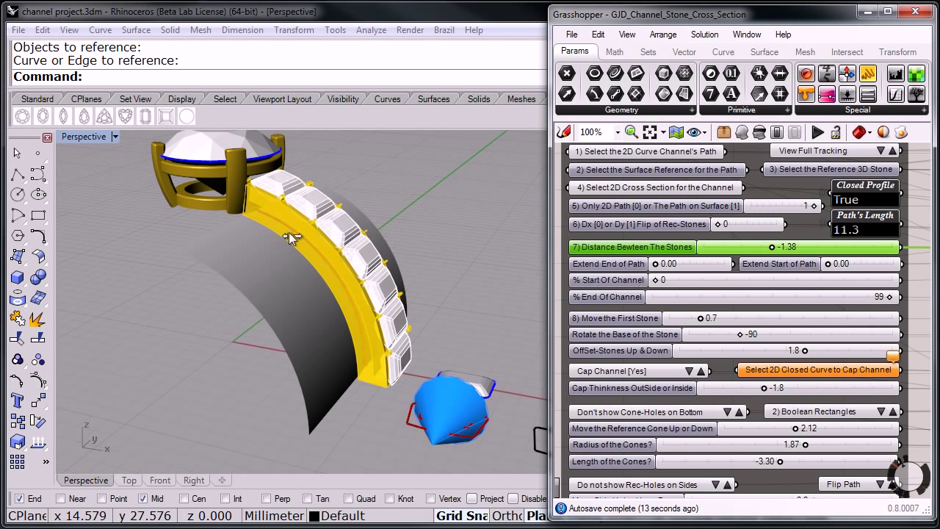
- Shift the first stone back to 0.5 and orbit around the ring to check
{"action": "right_click_drag", "start_coordinate": [213, 332], "coordinate": [103, 387]}
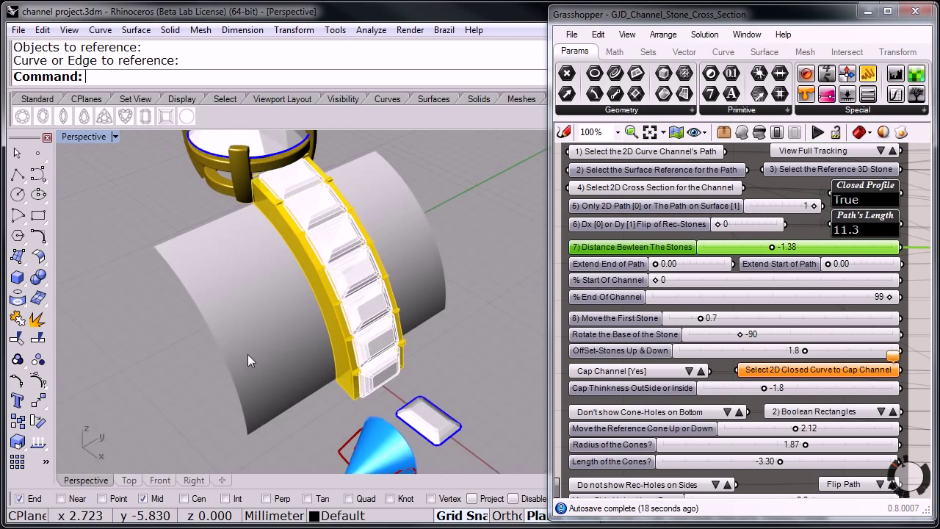
{"action": "right_click_drag", "start_coordinate": [420, 297], "coordinate": [139, 246]}
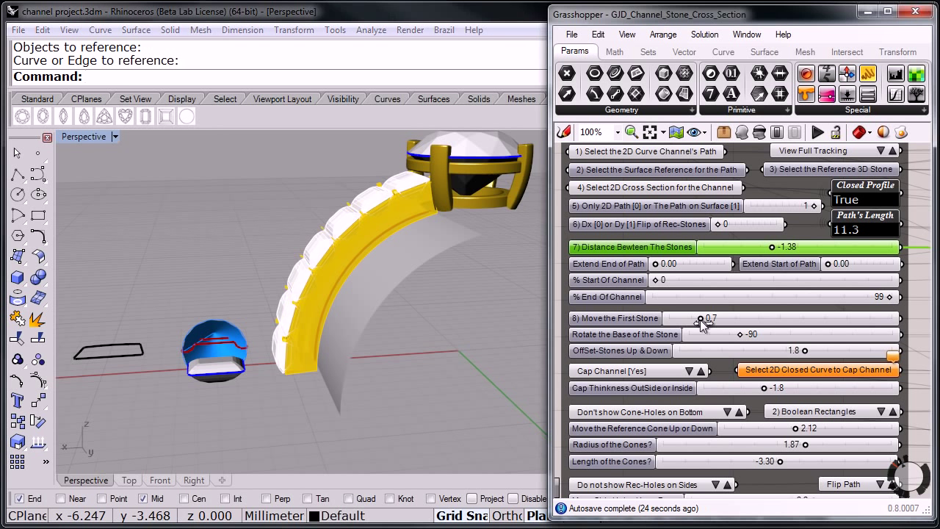
{"action": "left_click_drag", "start_coordinate": [696, 320], "coordinate": [694, 321]}
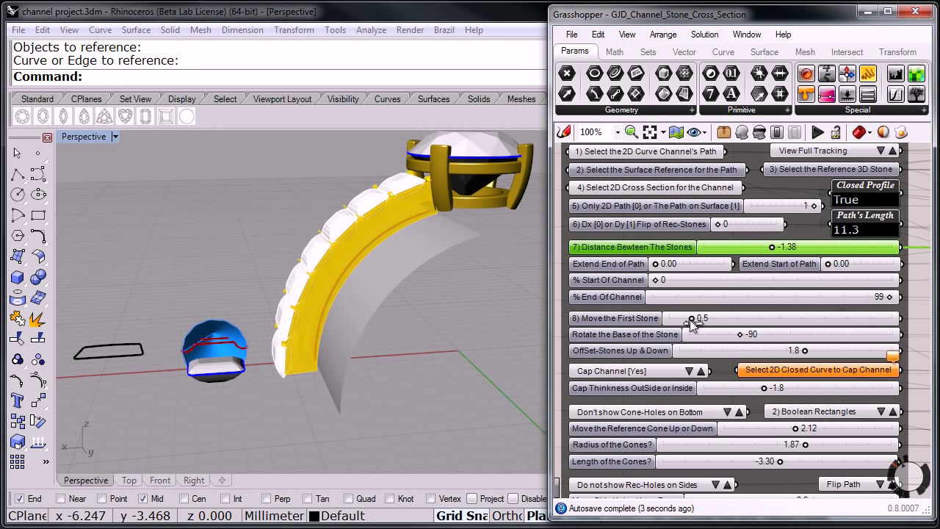
{"action": "right_click_drag", "start_coordinate": [253, 217], "coordinate": [547, 242]}
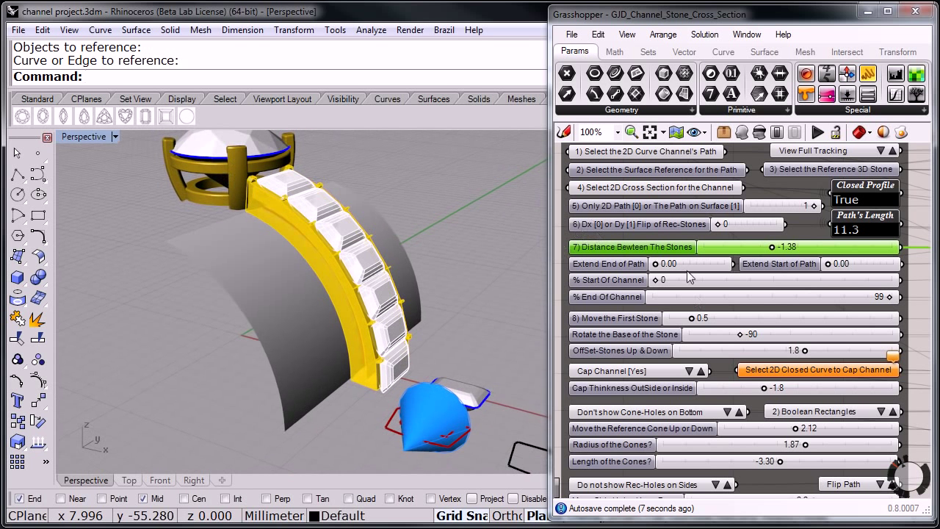
- Enter 0.5 for Extend Start of Path and orbit to check the lengthened channel start
{"action": "scroll", "coordinate": [400, 379], "scroll_direction": "up", "scroll_amount": 5}
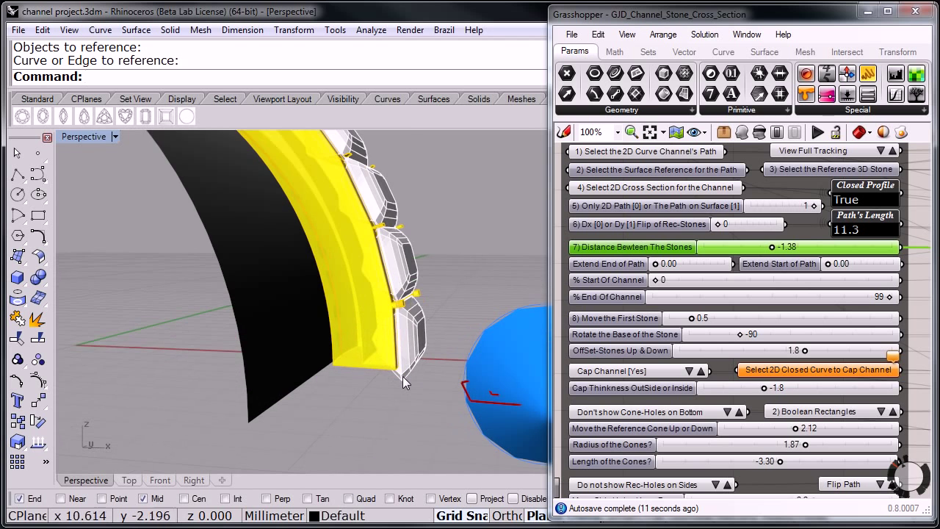
{"action": "right_click_drag", "start_coordinate": [400, 375], "coordinate": [424, 393], "text": "shift"}
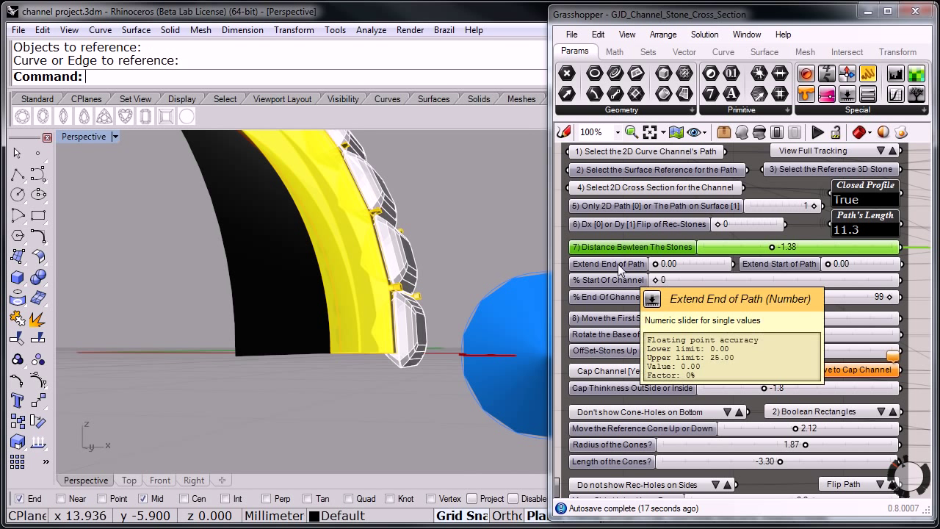
{"action": "left_click", "coordinate": [828, 264]}
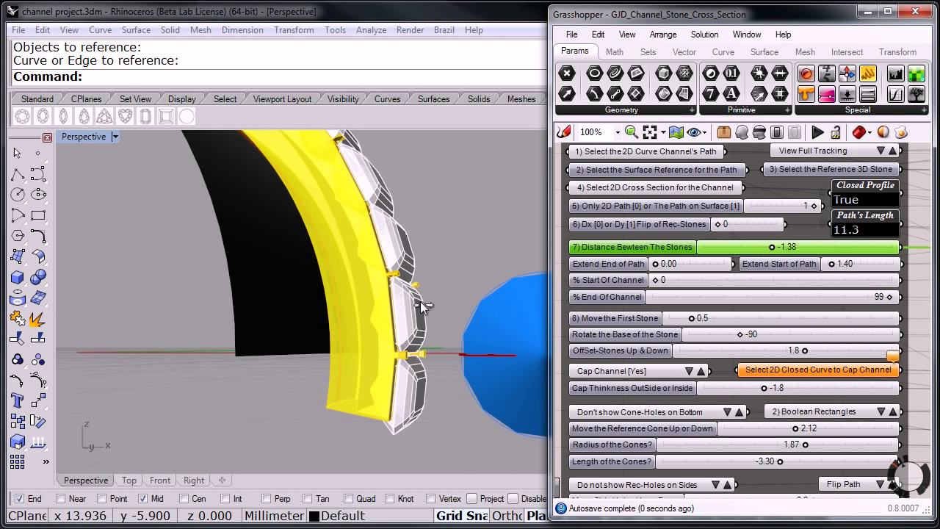
{"action": "left_click_drag", "start_coordinate": [833, 266], "coordinate": [848, 268]}
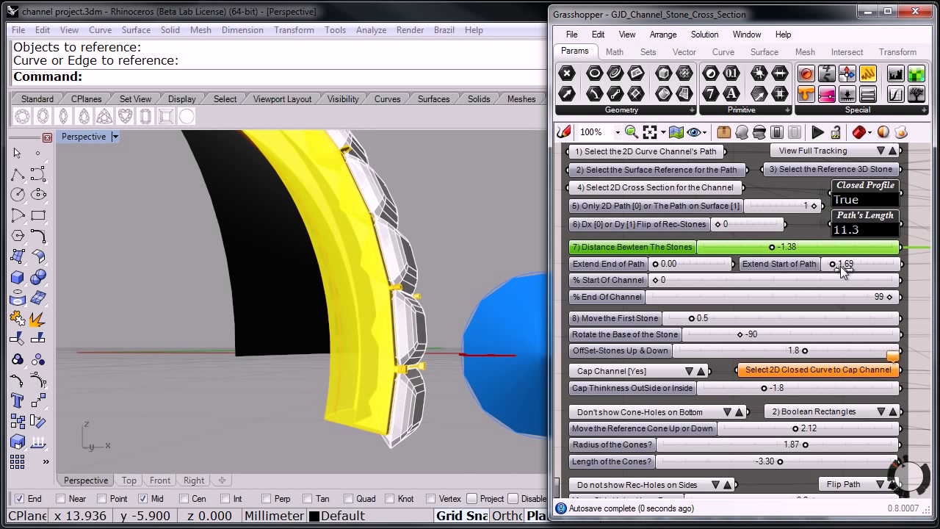
{"action": "double_click", "coordinate": [845, 264]}
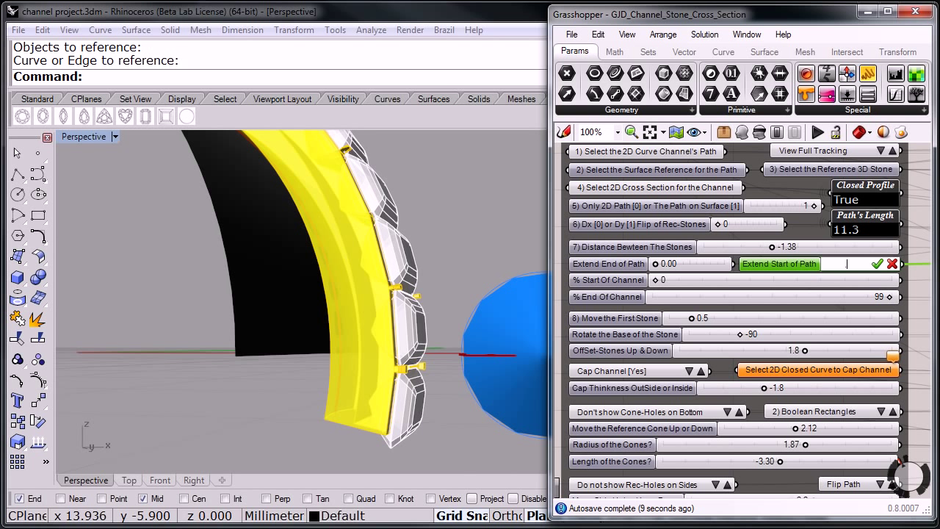
{"action": "type", "text": ".5"}
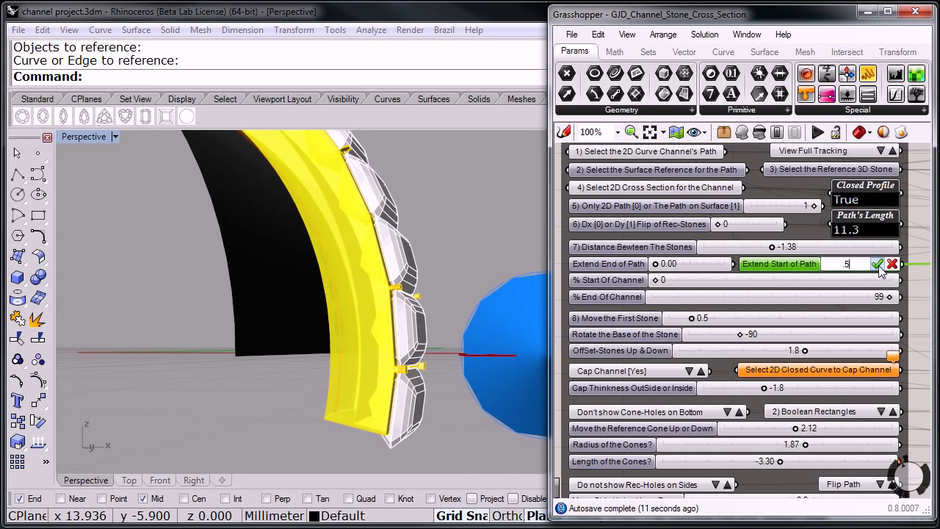
{"action": "left_click", "coordinate": [877, 263]}
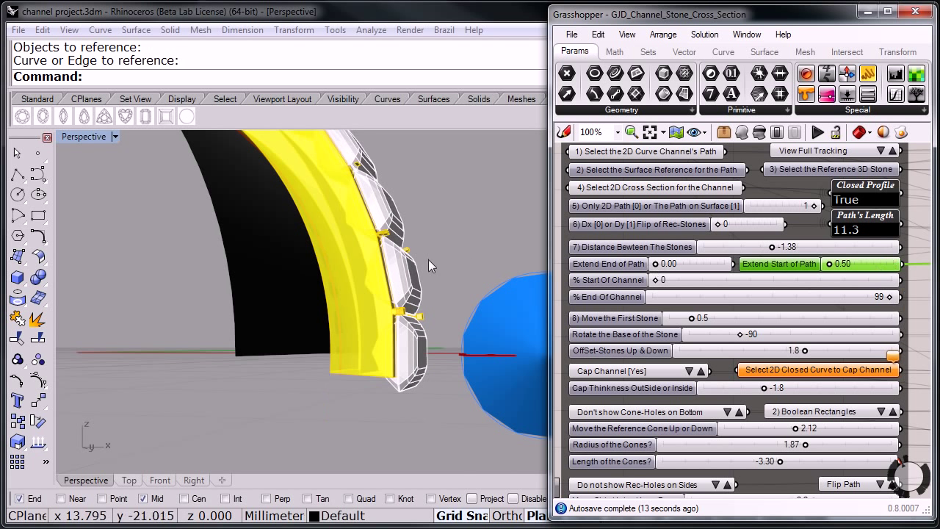
{"action": "right_click_drag", "start_coordinate": [428, 259], "coordinate": [439, 300]}
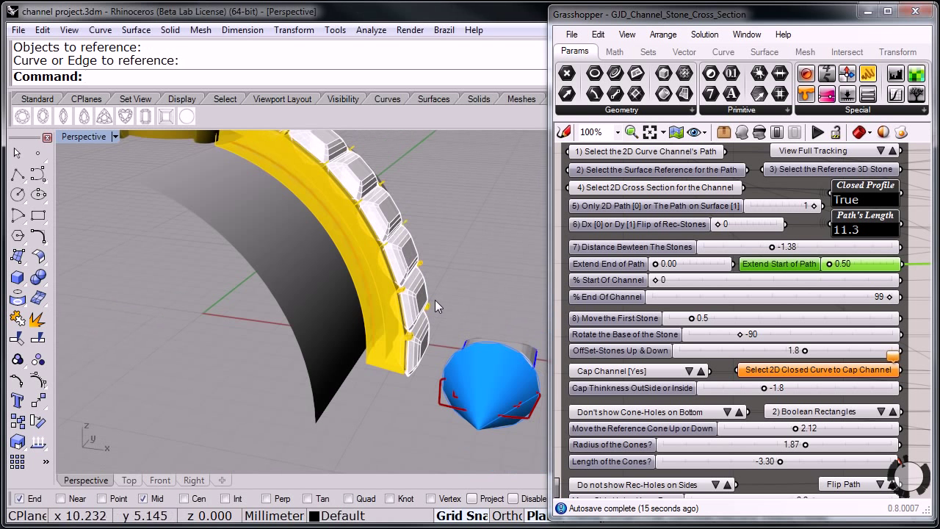
{"action": "right_click_drag", "start_coordinate": [446, 264], "coordinate": [509, 279]}
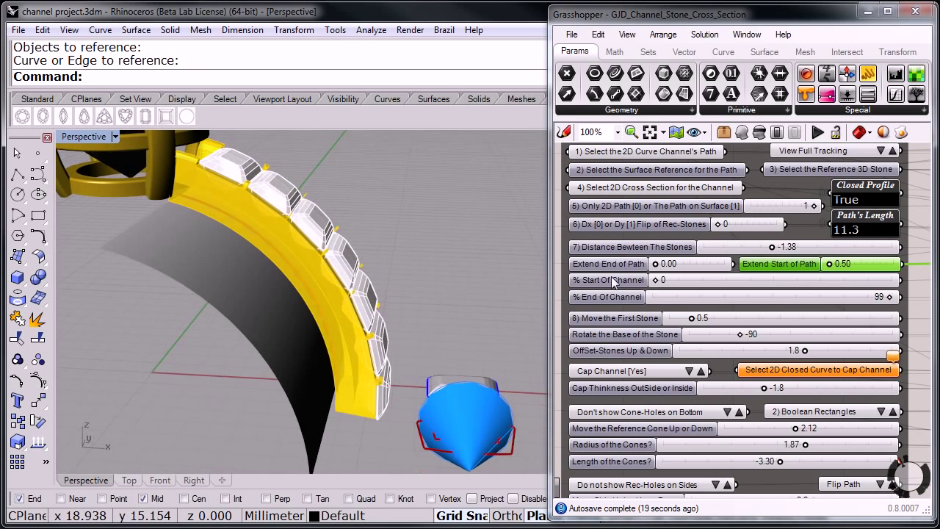
{"action": "mouse_move", "coordinate": [774, 249]}
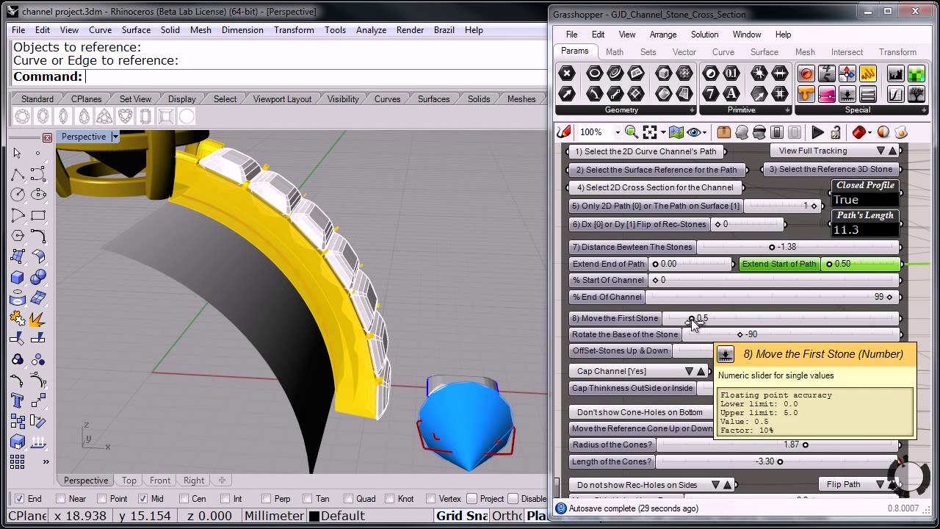
- Readjust the first-stone offset back to 0.7 and orbit to view the channel end-on
{"action": "left_click_drag", "start_coordinate": [691, 319], "coordinate": [686, 319]}
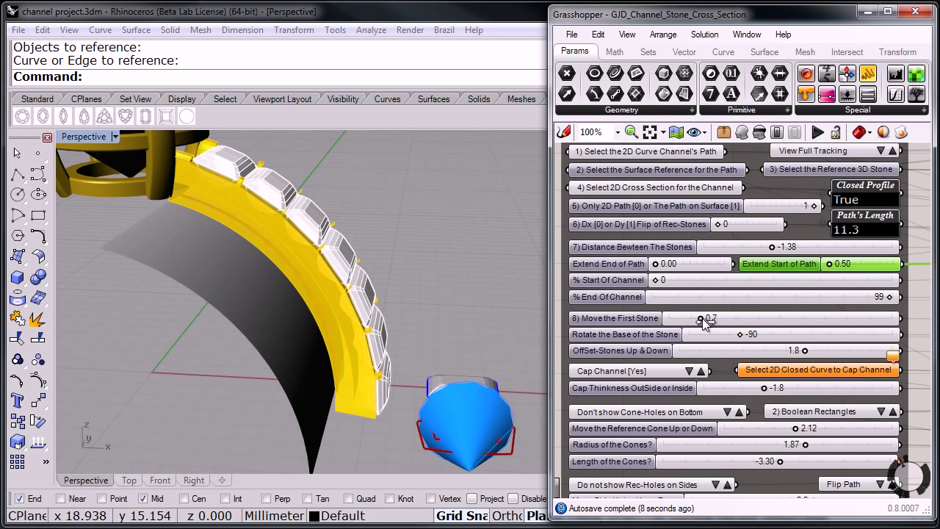
{"action": "left_click_drag", "start_coordinate": [705, 323], "coordinate": [709, 323]}
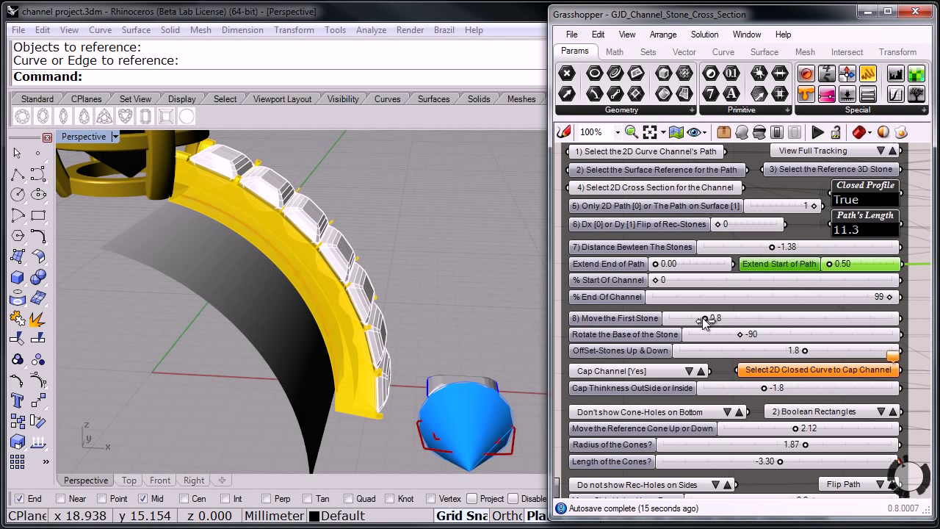
{"action": "left_click_drag", "start_coordinate": [703, 323], "coordinate": [700, 323]}
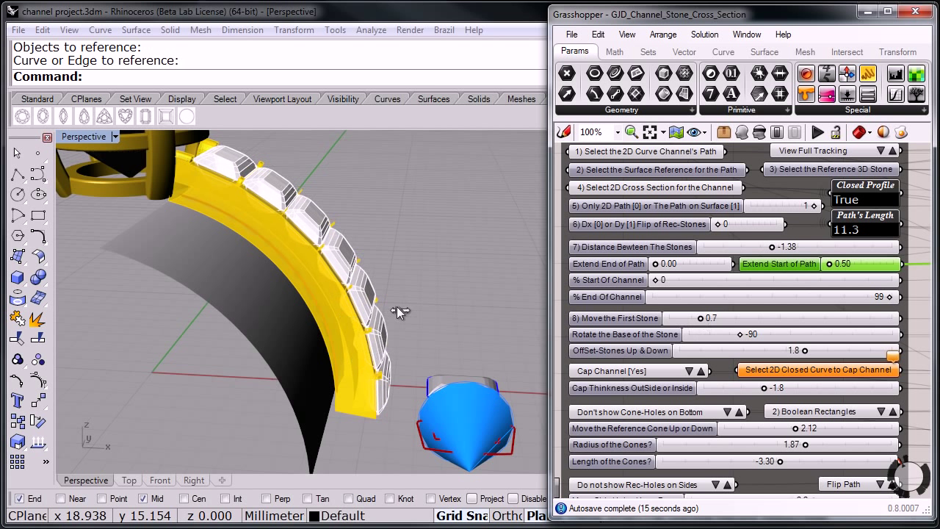
{"action": "right_click_drag", "start_coordinate": [423, 288], "coordinate": [490, 296]}
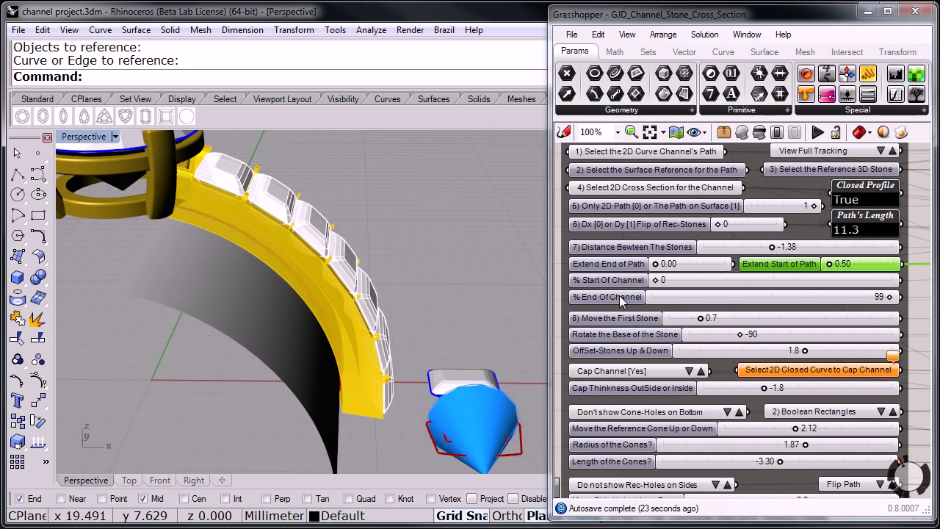
{"action": "right_click_drag", "start_coordinate": [396, 276], "coordinate": [346, 250]}
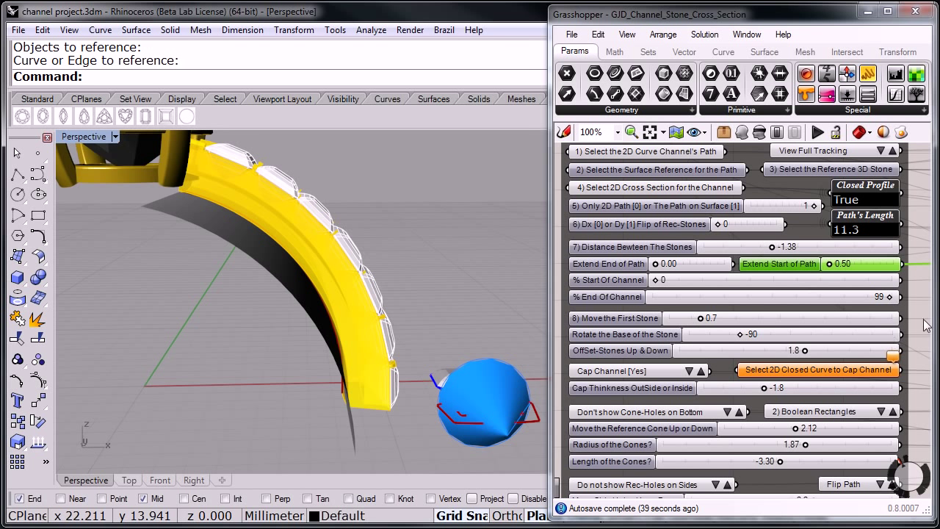
{"action": "right_click_drag", "start_coordinate": [921, 374], "coordinate": [913, 306]}
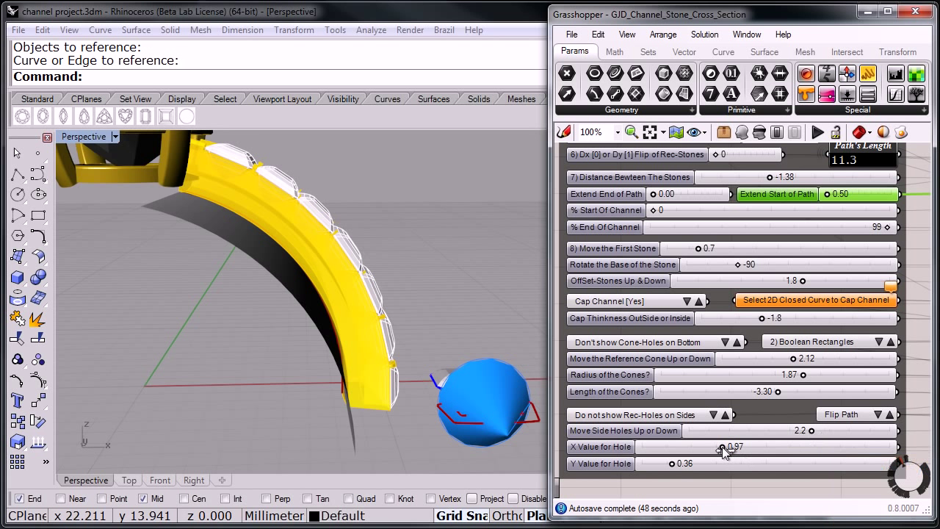
- Resize the side light holes to 0.53 by 0.37 and move them to 1.2
{"action": "left_click_drag", "start_coordinate": [704, 452], "coordinate": [695, 454]}
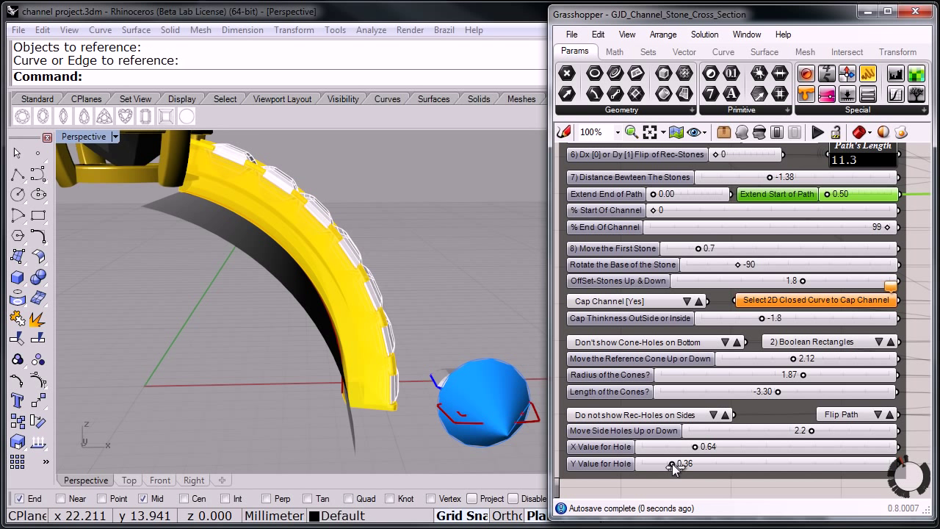
{"action": "left_click_drag", "start_coordinate": [671, 465], "coordinate": [667, 465]}
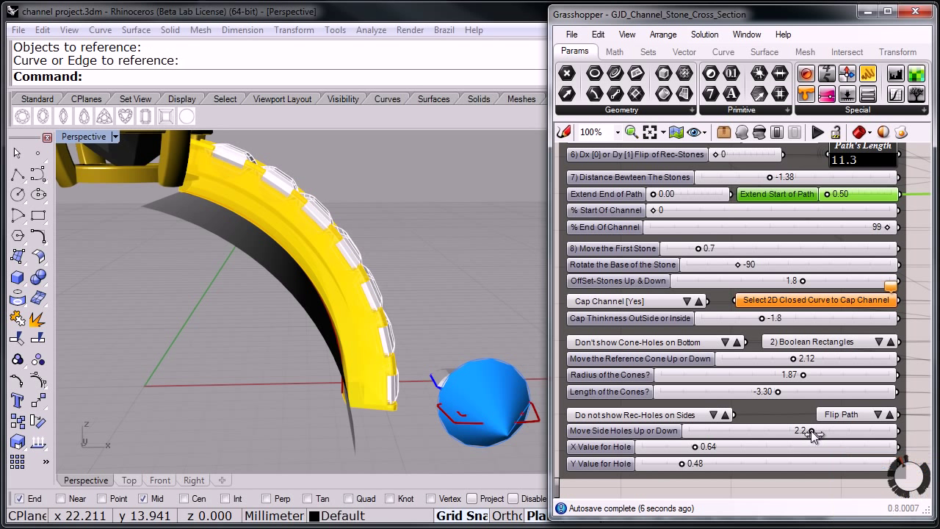
{"action": "mouse_move", "coordinate": [808, 435]}
{"action": "left_mouse_down"}
{"action": "mouse_move", "coordinate": [793, 436]}
{"action": "mouse_move", "coordinate": [804, 434]}
{"action": "left_mouse_up"}
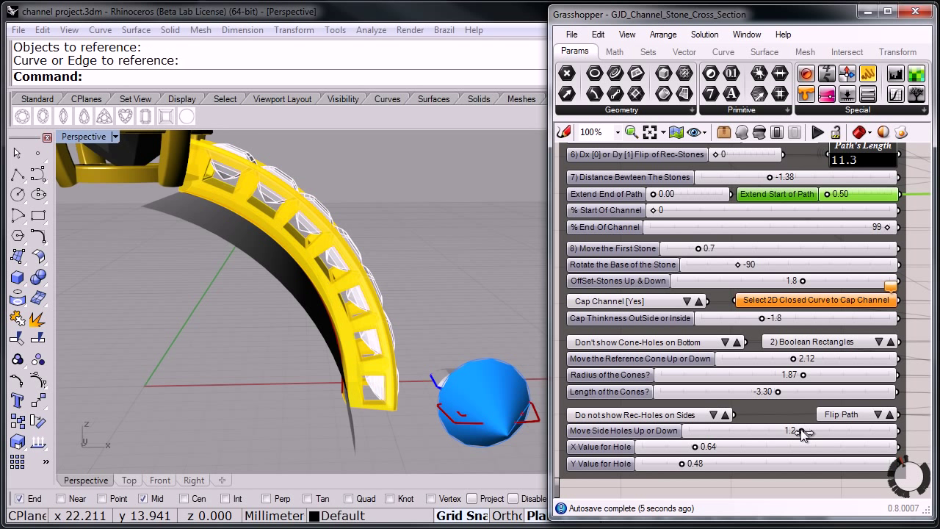
{"action": "right_click_drag", "start_coordinate": [390, 187], "coordinate": [399, 311]}
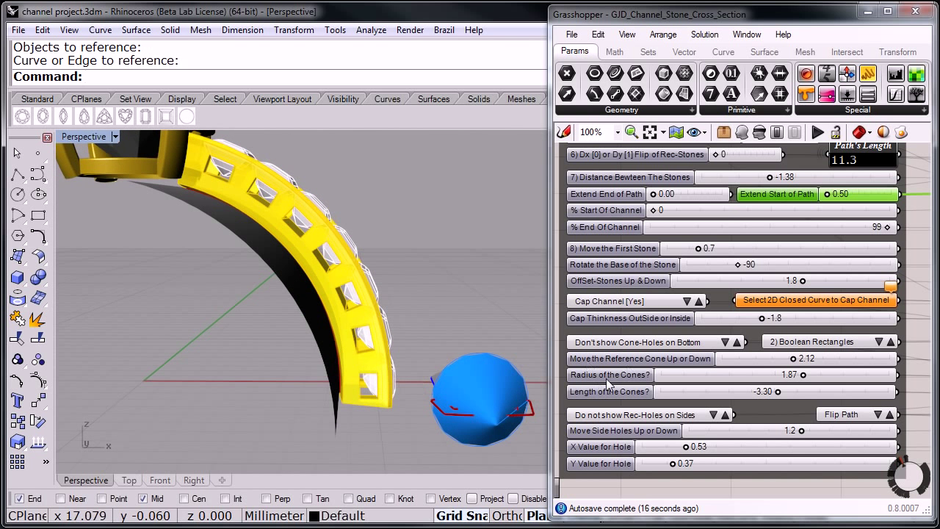
- Show cone holes along the channel bottom, with reference cone at 0.65 and cone radius 0.67
{"action": "right_click_drag", "start_coordinate": [515, 353], "coordinate": [384, 272]}
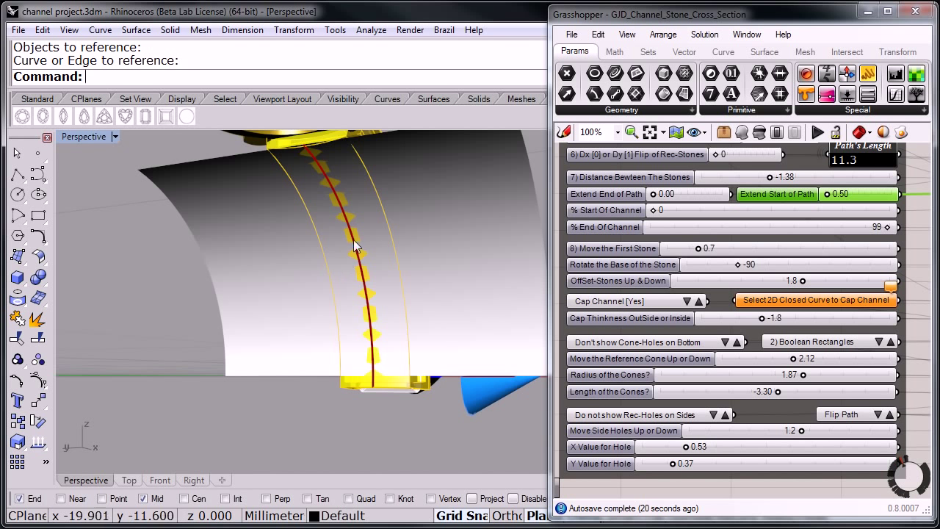
{"action": "right_click_drag", "start_coordinate": [413, 294], "coordinate": [213, 367]}
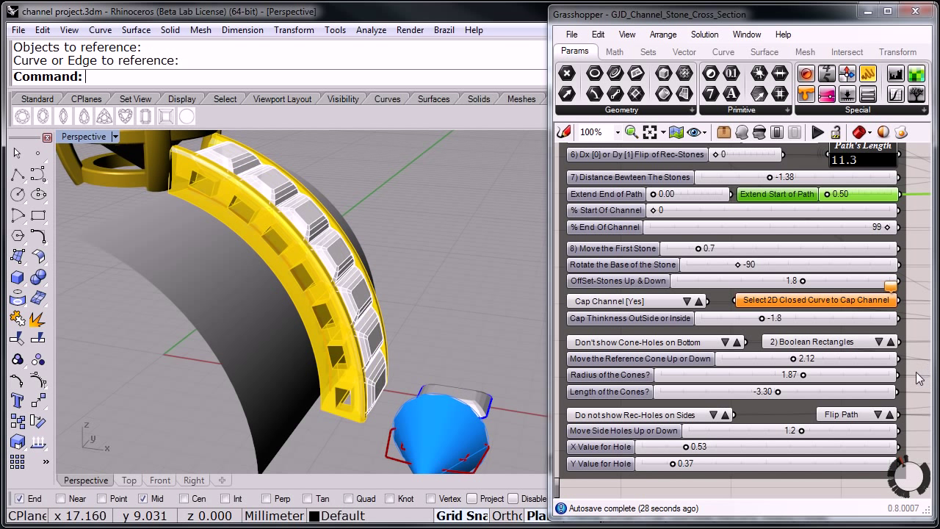
{"action": "mouse_move", "coordinate": [916, 403]}
{"action": "right_mouse_down"}
{"action": "mouse_move", "coordinate": [916, 385]}
{"action": "mouse_move", "coordinate": [913, 403]}
{"action": "right_mouse_up"}
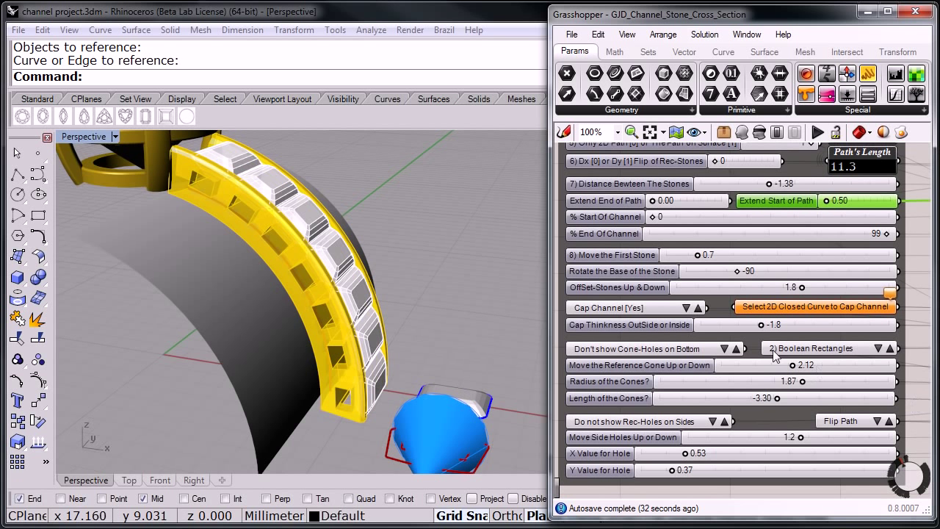
{"action": "left_click", "coordinate": [736, 349]}
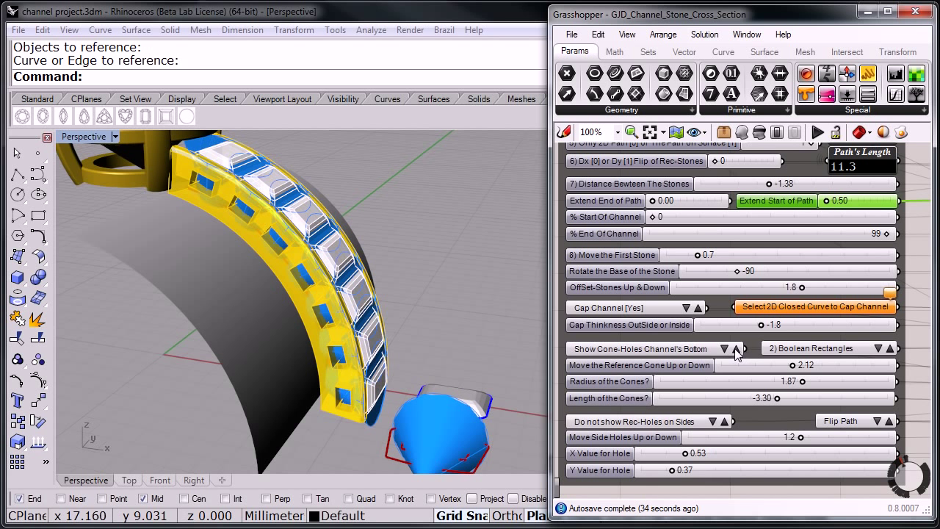
{"action": "right_click_drag", "start_coordinate": [221, 345], "coordinate": [245, 340]}
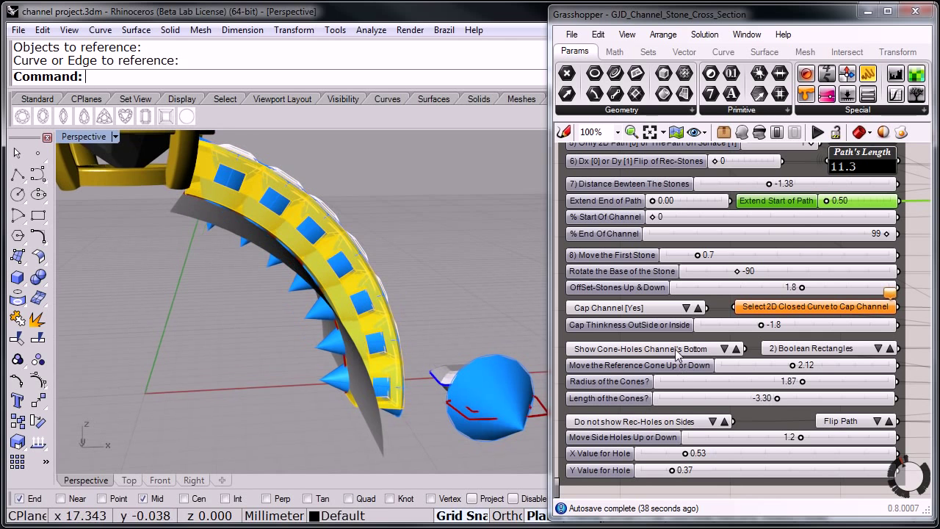
{"action": "left_click_drag", "start_coordinate": [798, 371], "coordinate": [774, 388]}
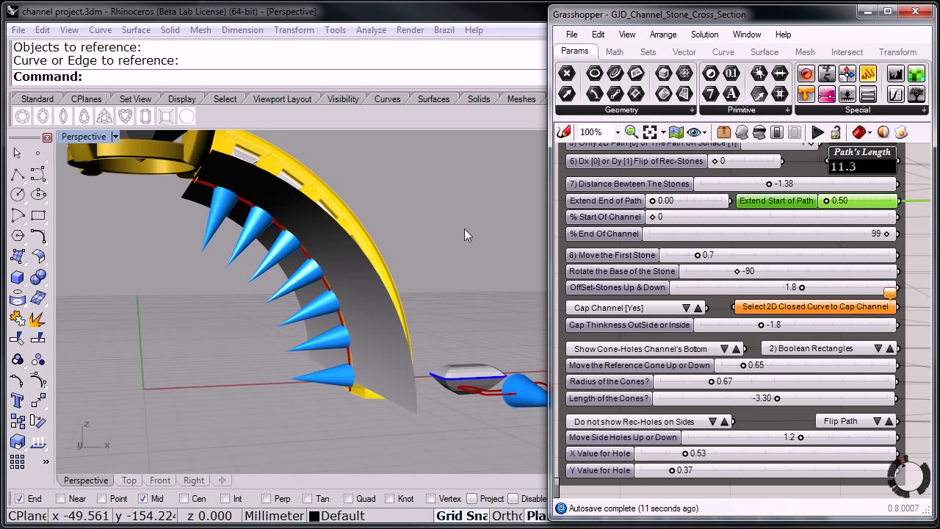
{"action": "right_click_drag", "start_coordinate": [495, 210], "coordinate": [419, 326]}
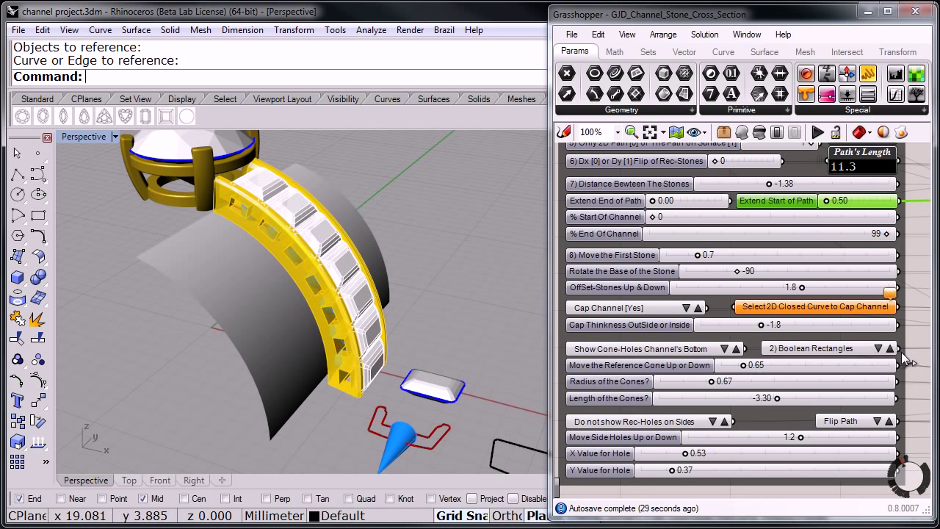
- Set the closed Rhino curve as the channel cap and make the cap 0.3 thick
{"action": "right_click", "coordinate": [807, 312]}
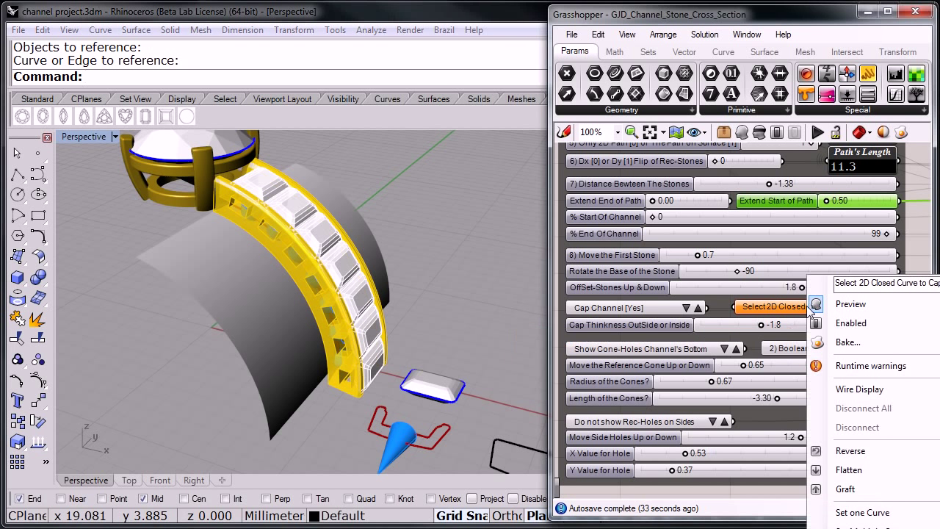
{"action": "left_click", "coordinate": [858, 512]}
{"action": "left_click", "coordinate": [555, 457]}
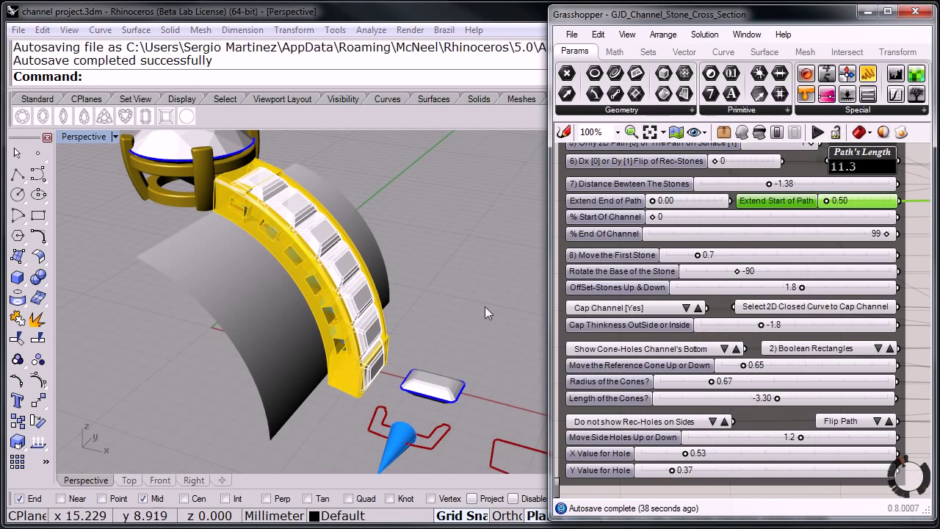
{"action": "right_click_drag", "start_coordinate": [121, 334], "coordinate": [150, 254]}
{"action": "scroll", "coordinate": [336, 354], "scroll_direction": "up", "scroll_amount": 5}
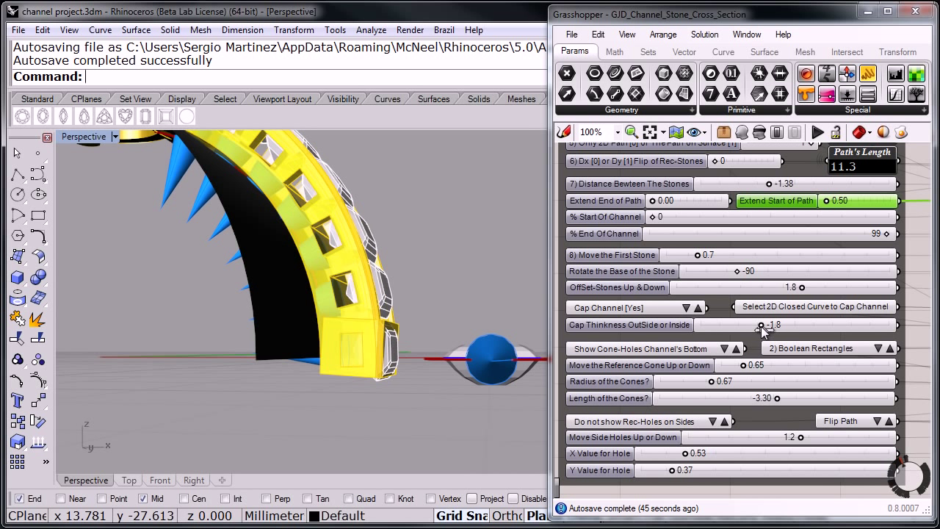
{"action": "left_click_drag", "start_coordinate": [763, 328], "coordinate": [805, 329]}
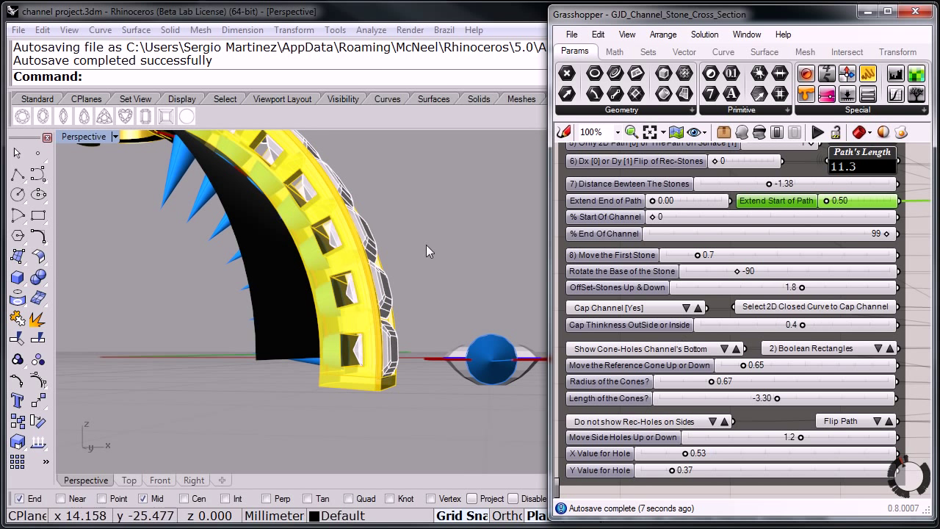
{"action": "right_click_drag", "start_coordinate": [426, 242], "coordinate": [476, 324]}
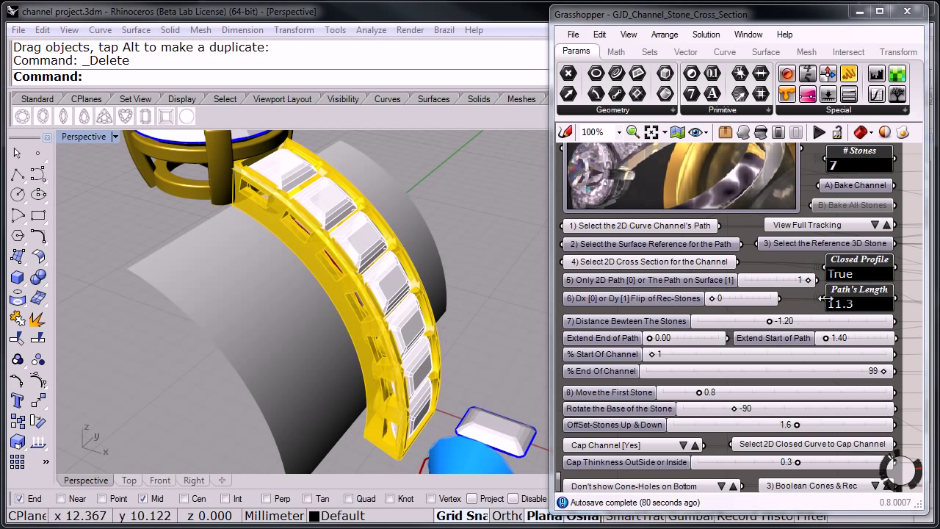
- Bake the gold channel onto the Shank layer
{"action": "left_click", "coordinate": [851, 187]}
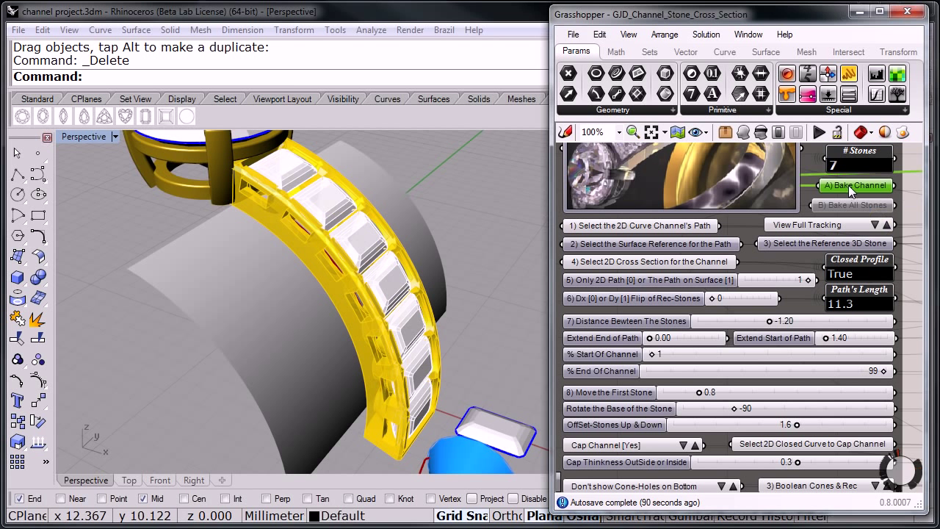
{"action": "right_click", "coordinate": [850, 191]}
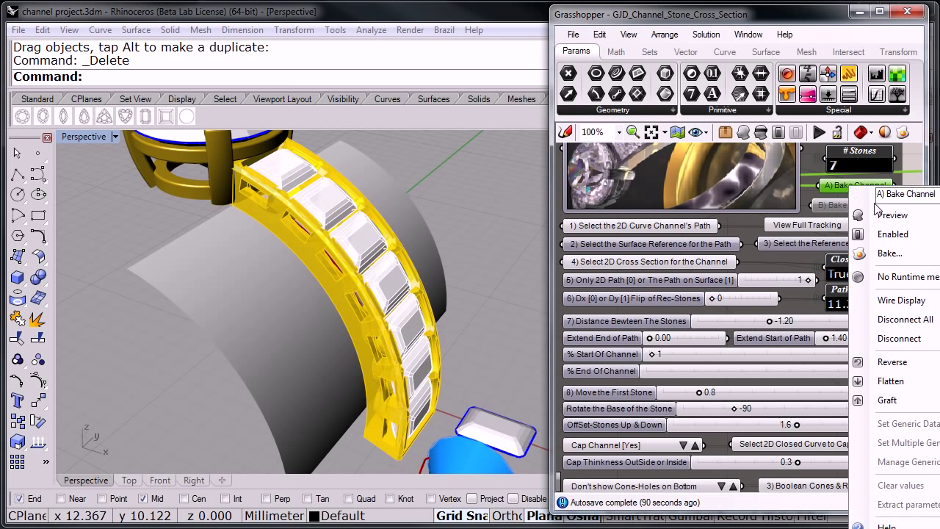
{"action": "left_click", "coordinate": [890, 253]}
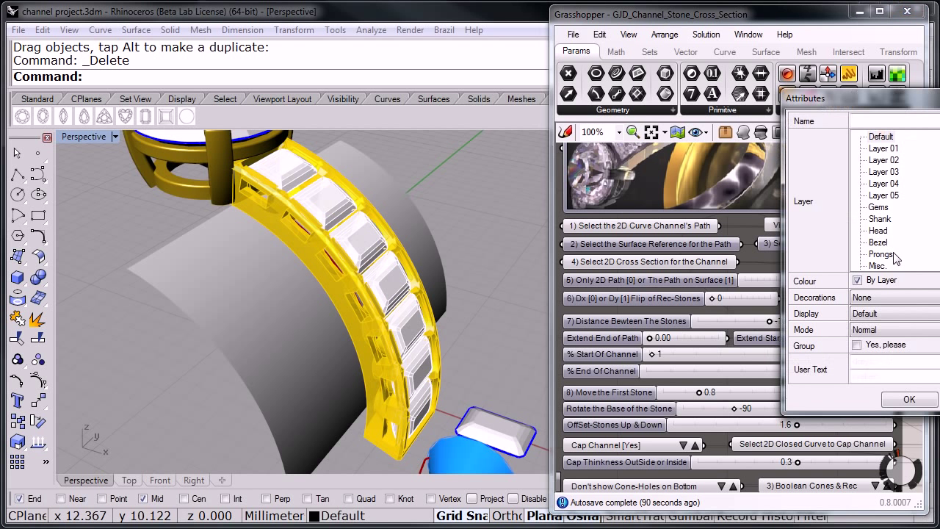
{"action": "left_click", "coordinate": [880, 219]}
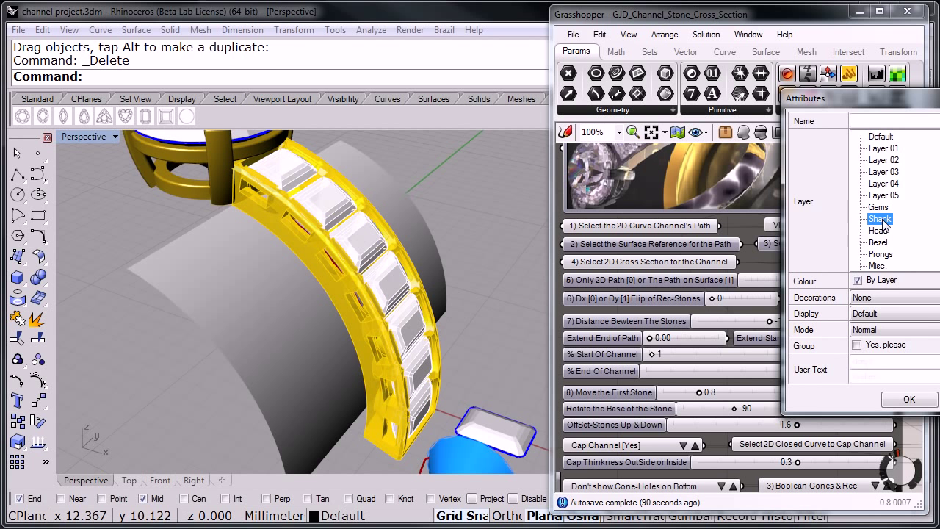
{"action": "left_click", "coordinate": [922, 404]}
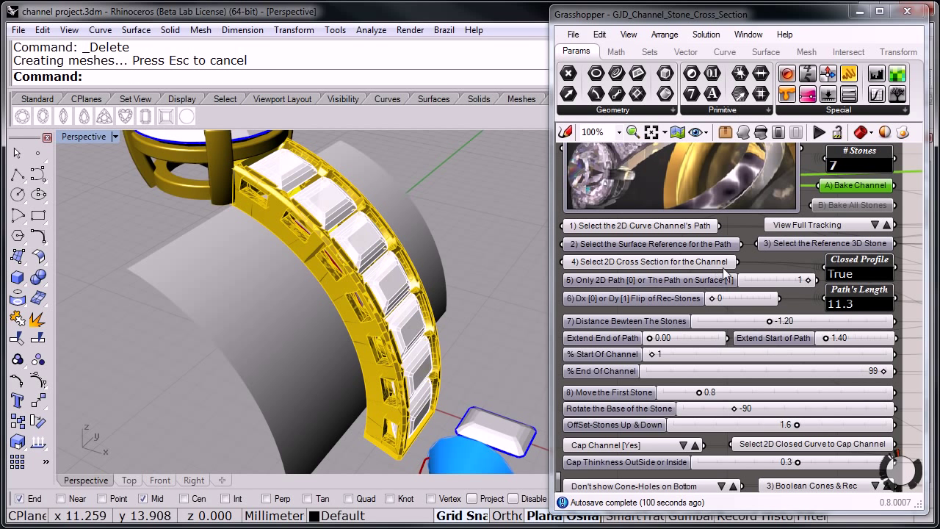
- Bake all the stones onto the Gems layer
{"action": "right_click", "coordinate": [846, 204]}
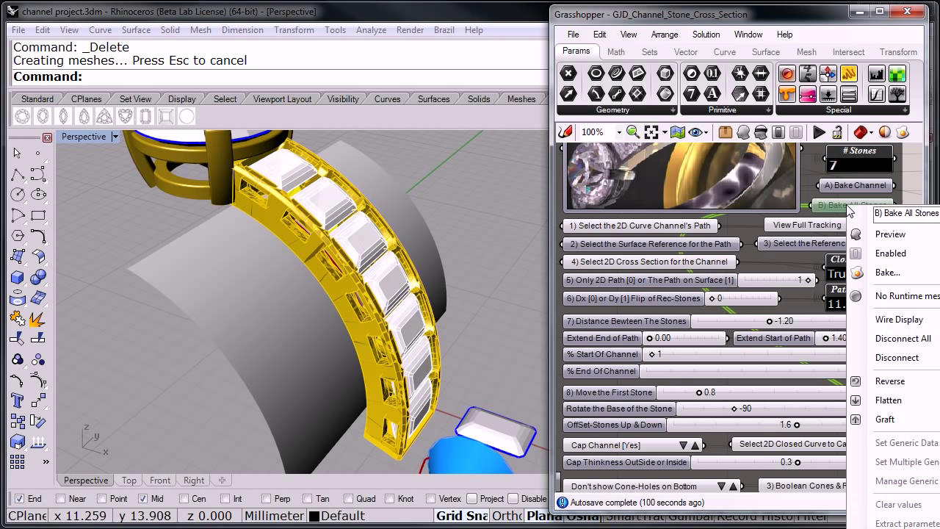
{"action": "left_click", "coordinate": [886, 254]}
{"action": "right_click", "coordinate": [846, 206]}
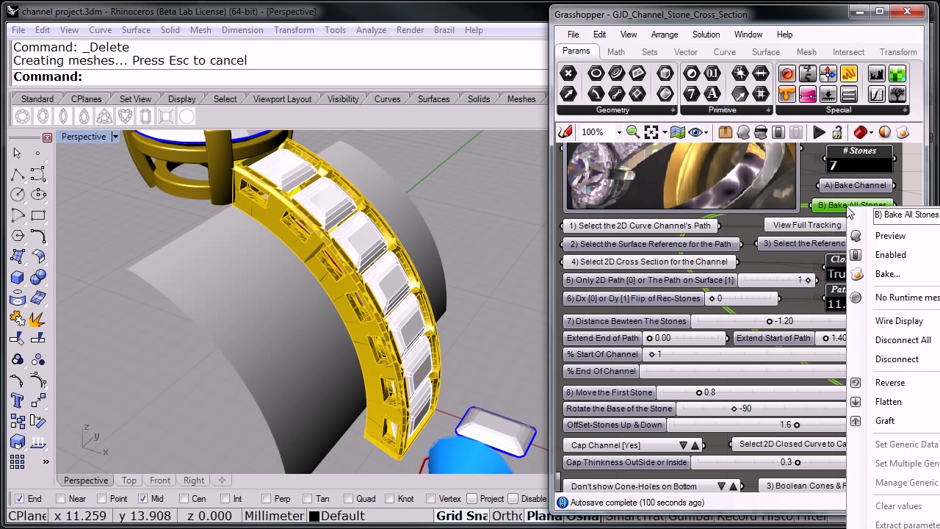
{"action": "left_click", "coordinate": [886, 273]}
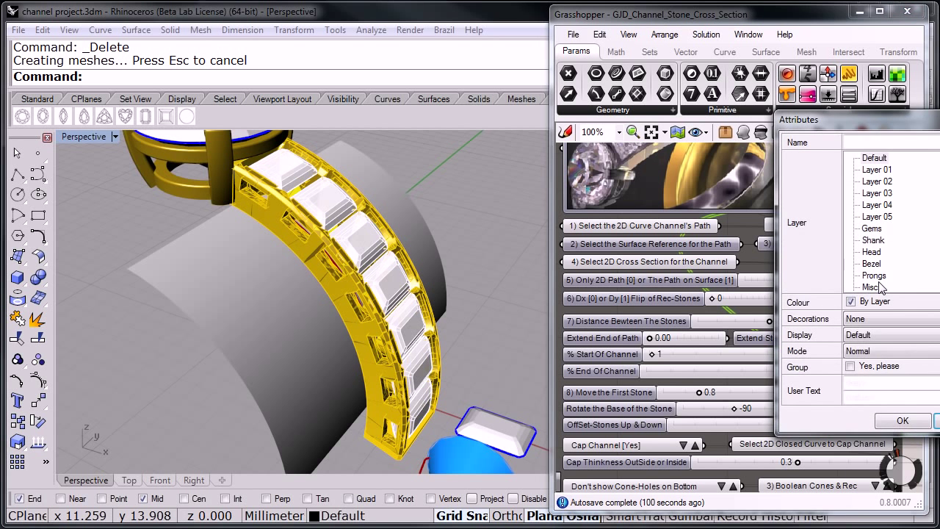
{"action": "left_click", "coordinate": [872, 229]}
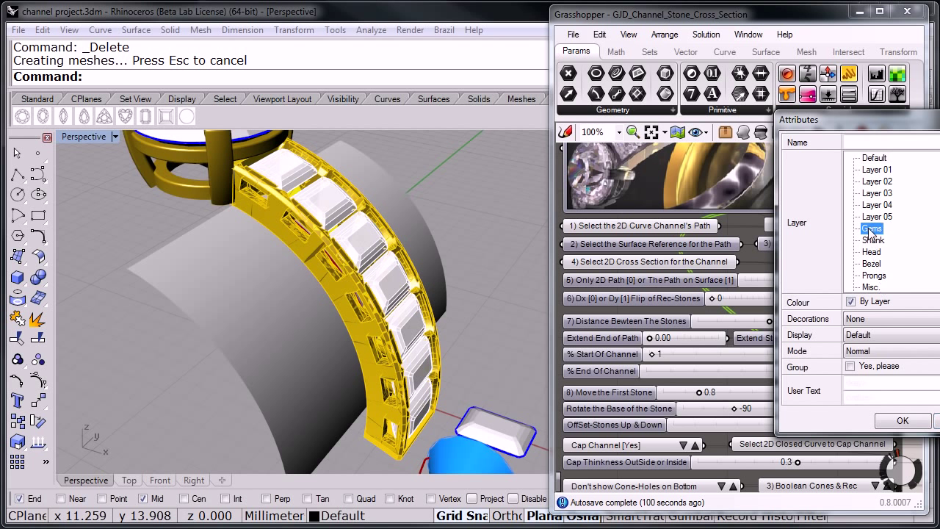
{"action": "left_click", "coordinate": [903, 420]}
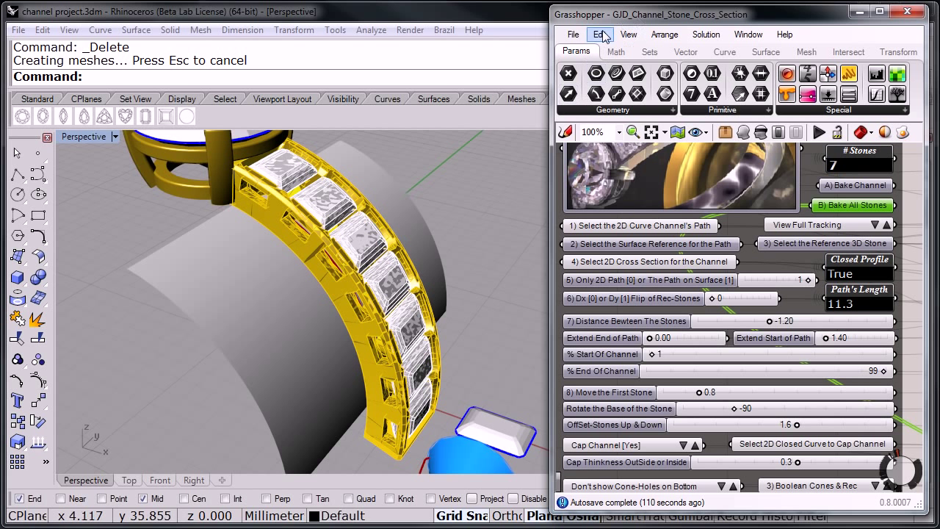
- Close the Grasshopper definition without saving and drag its window off the screen
{"action": "left_click", "coordinate": [573, 34]}
{"action": "left_click", "coordinate": [619, 283]}
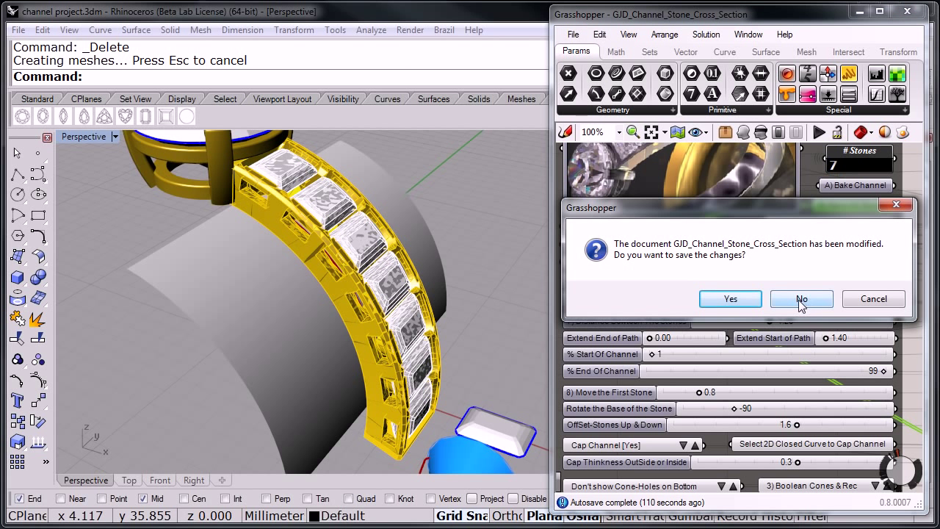
{"action": "left_click", "coordinate": [799, 299]}
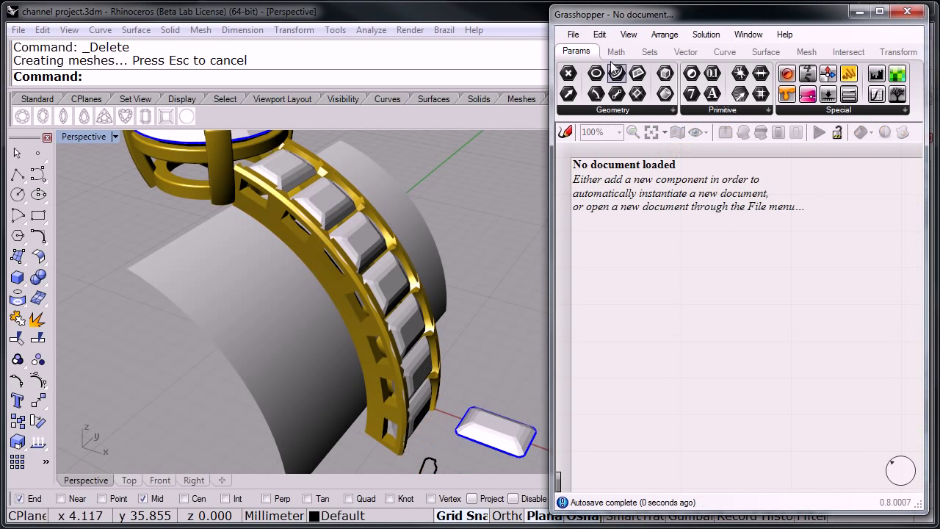
{"action": "left_click_drag", "start_coordinate": [595, 19], "coordinate": [939, 19]}
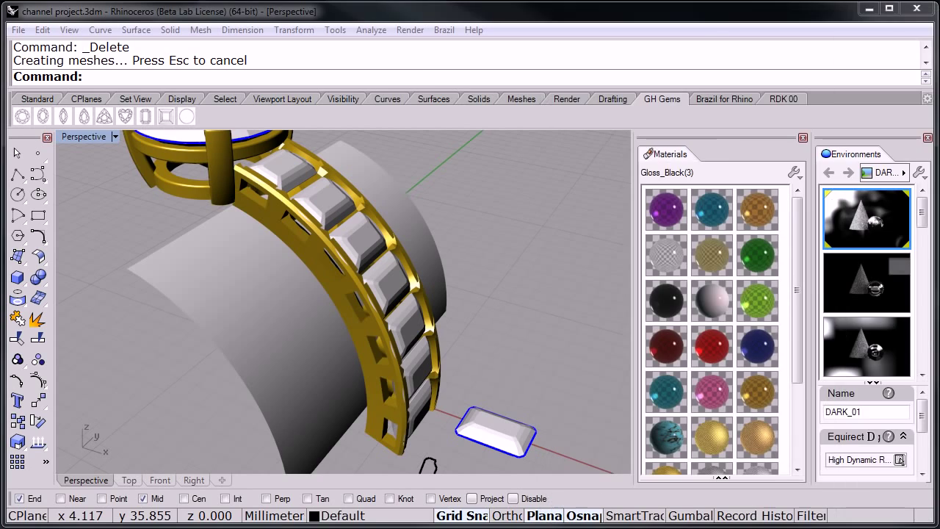